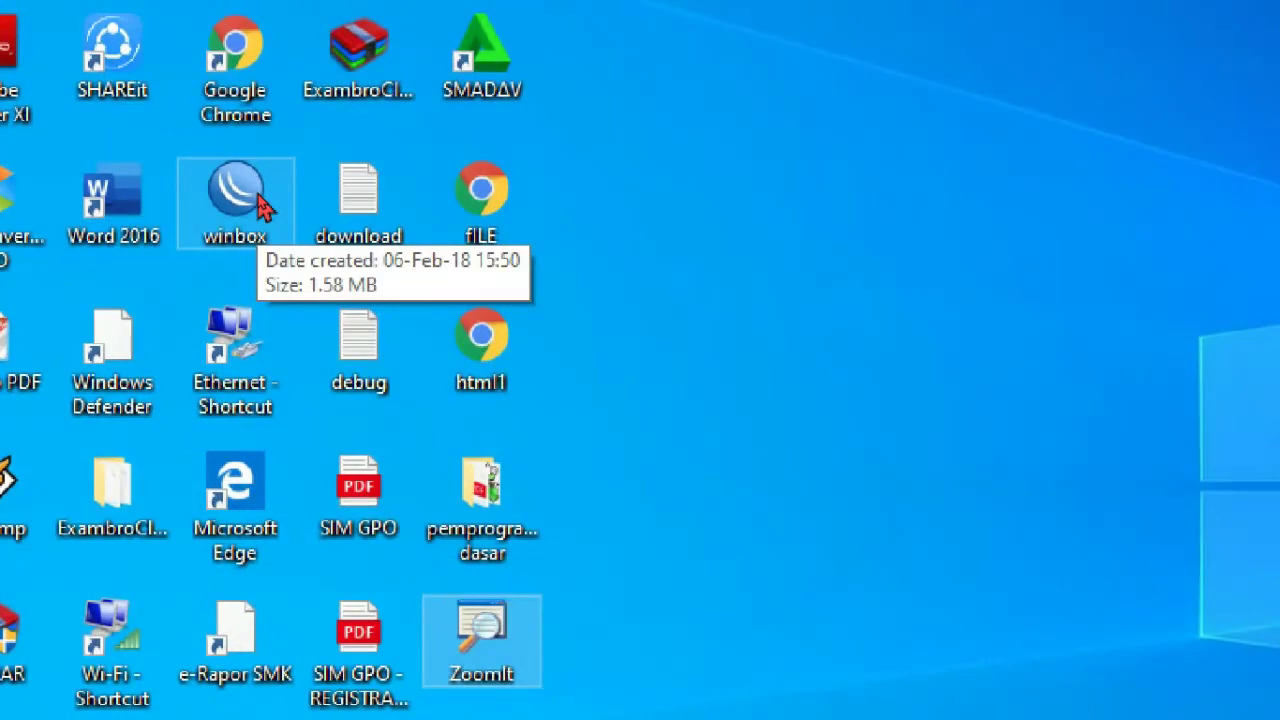
- Launch WinBox from its desktop icon
double_click(237, 195)
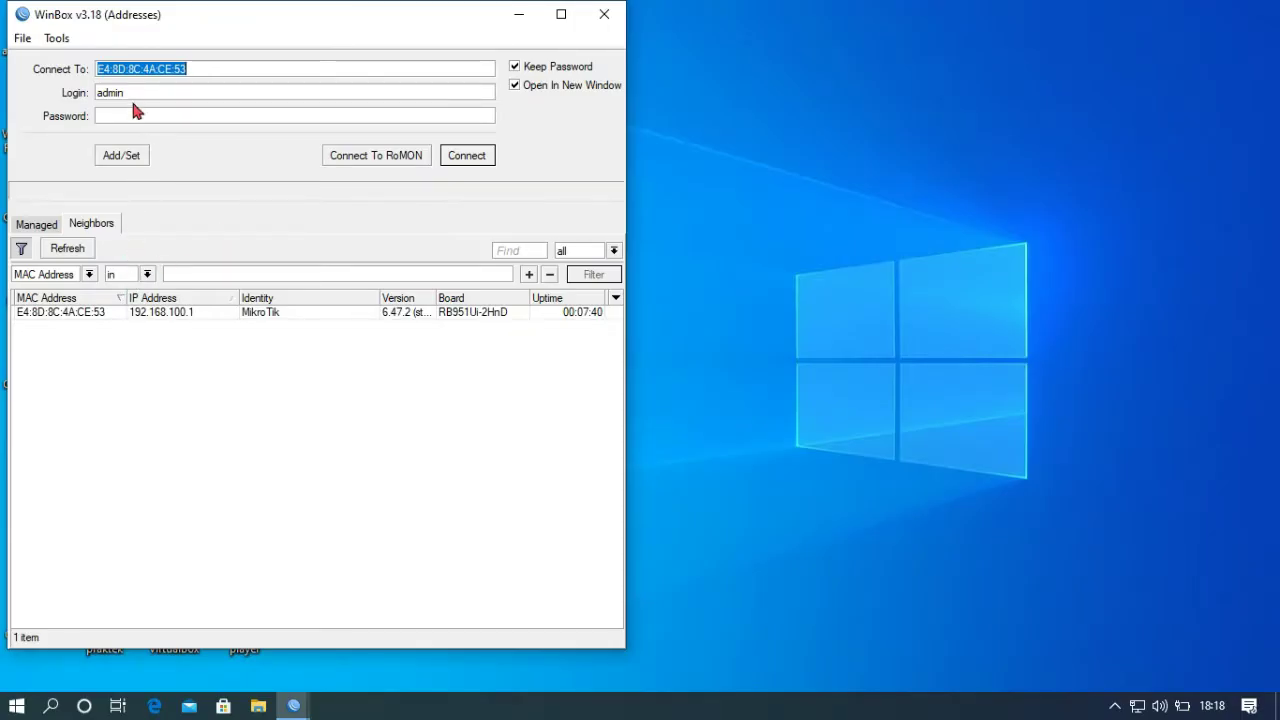
- Connect to the router at 192.168.100.1 as admin with an empty password
key("Tab")
left_click(104, 113)
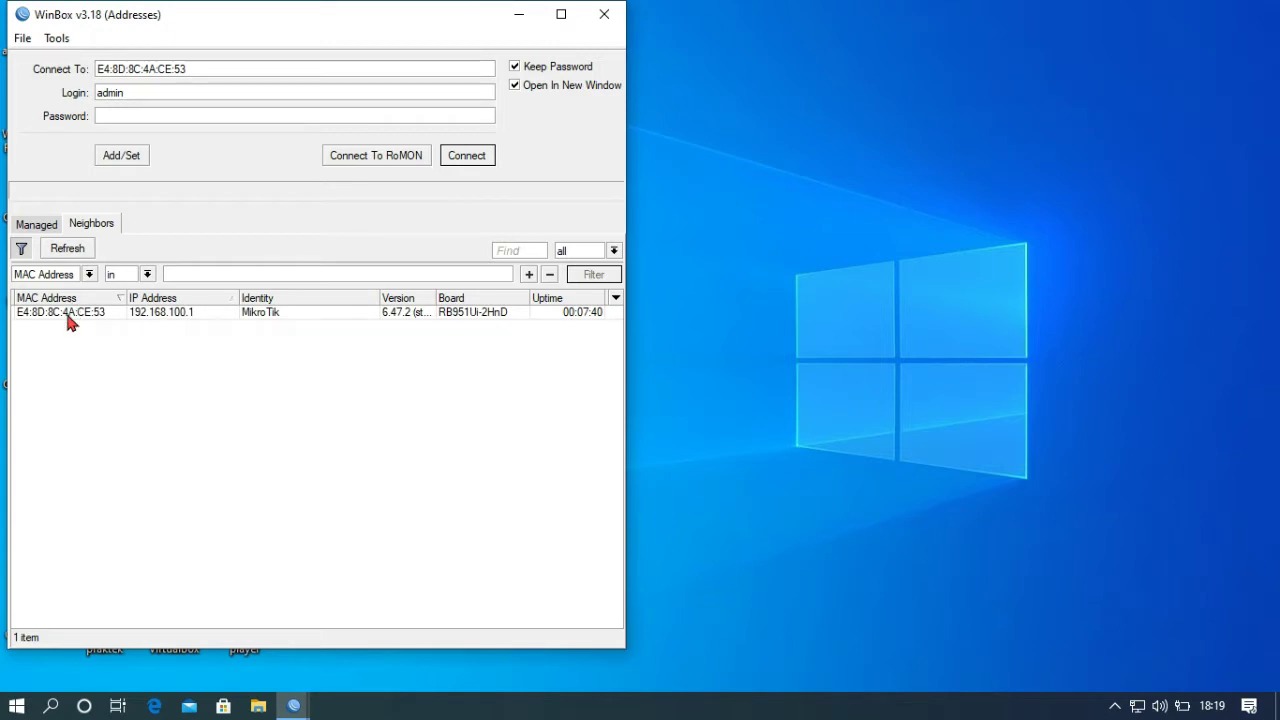
left_click(68, 313)
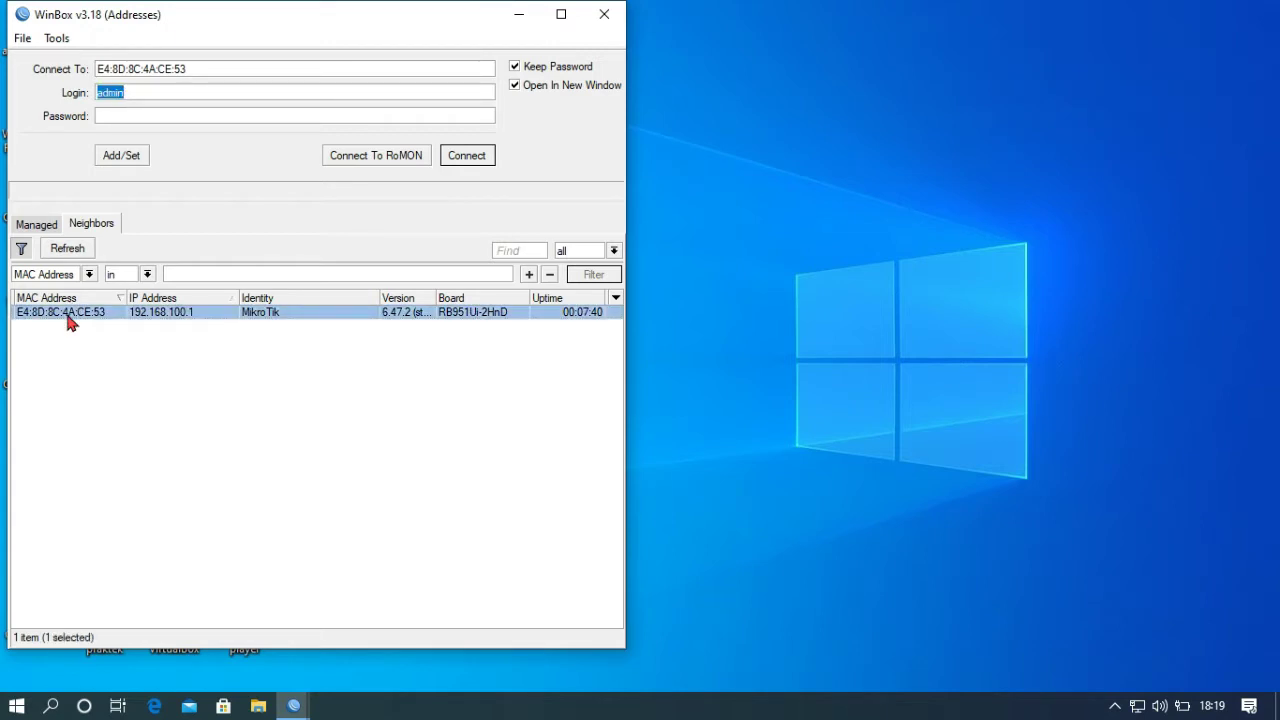
left_click(466, 157)
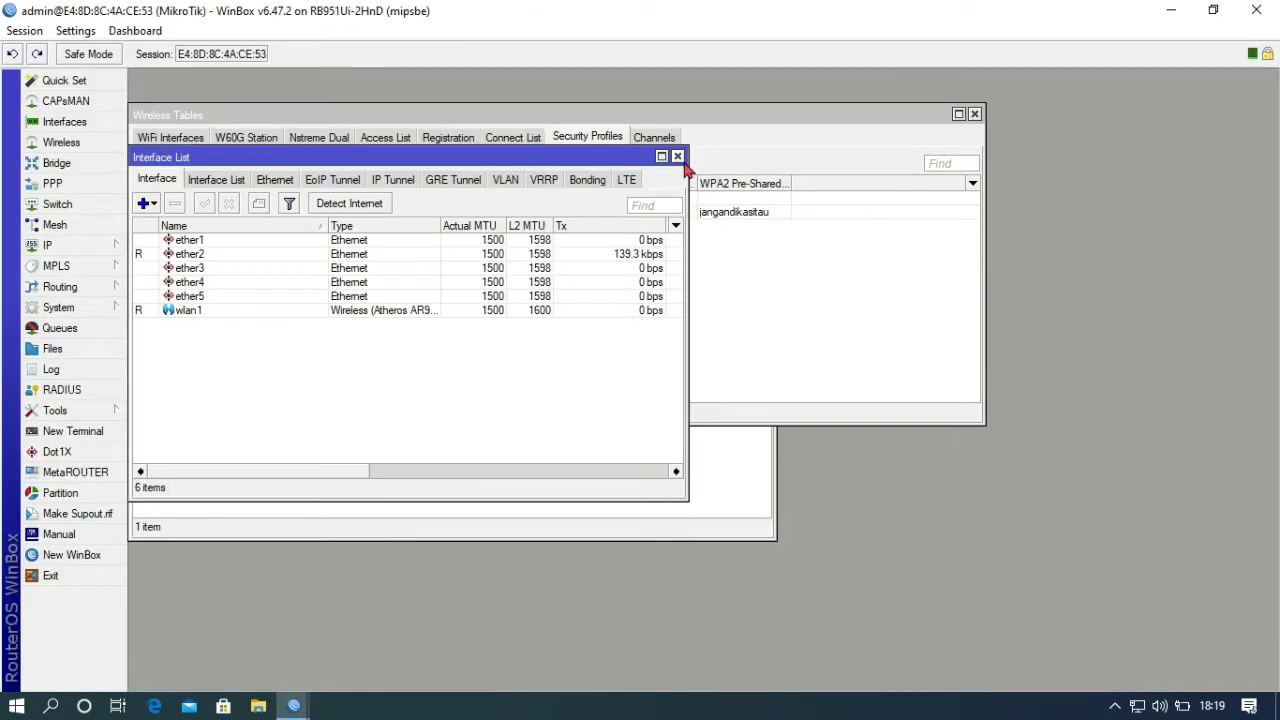
- Close the leftover Interface List, Wireless Tables, DHCP Server and Address List windows
left_click(677, 156)
left_click(974, 114)
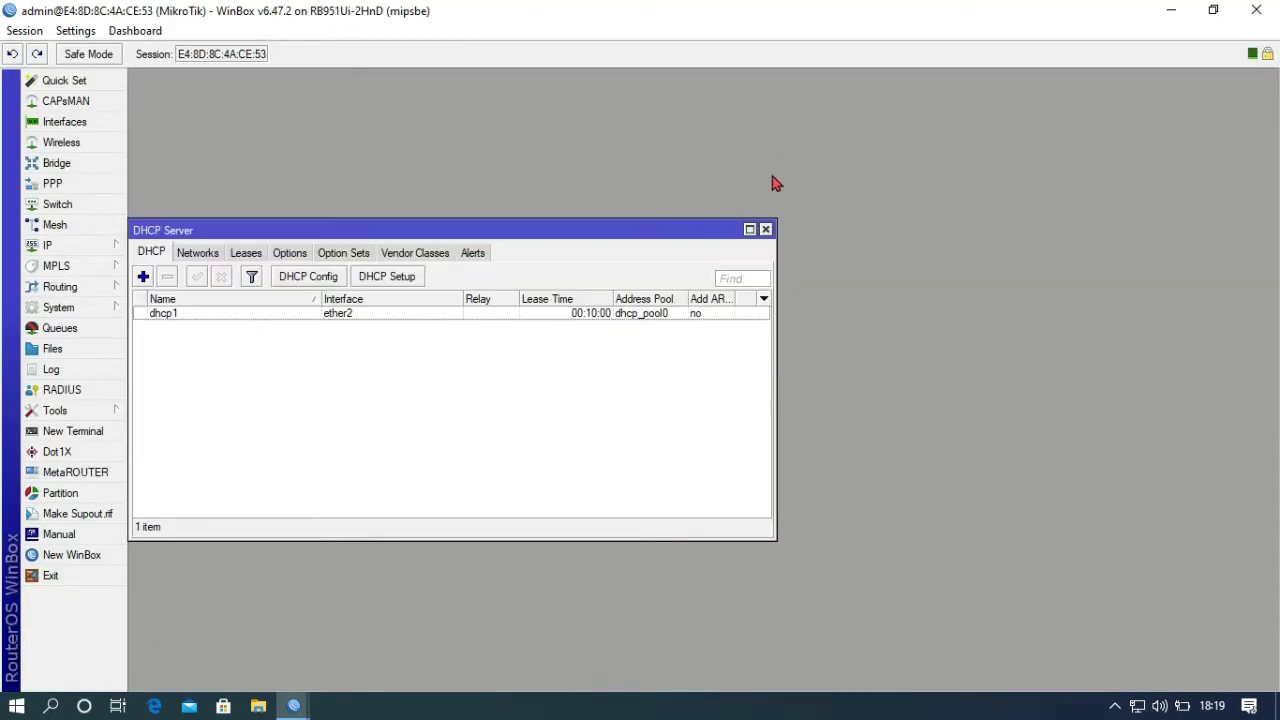
left_click(766, 229)
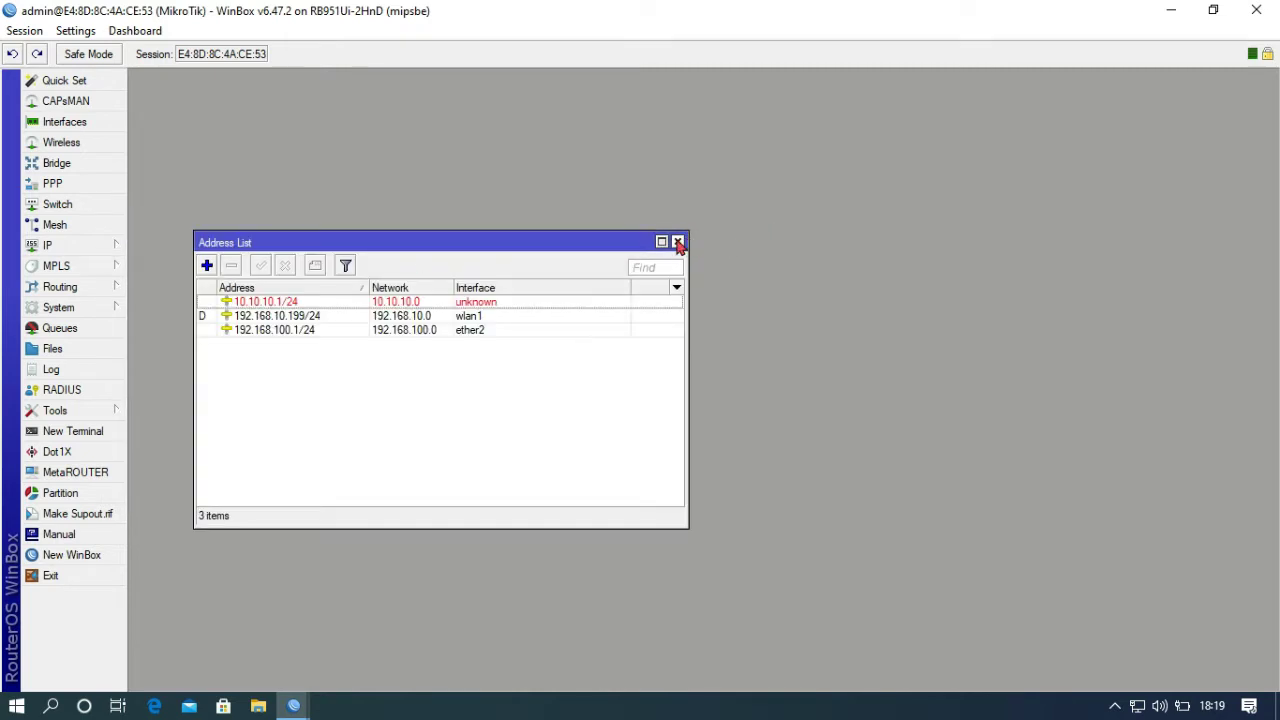
left_click(678, 242)
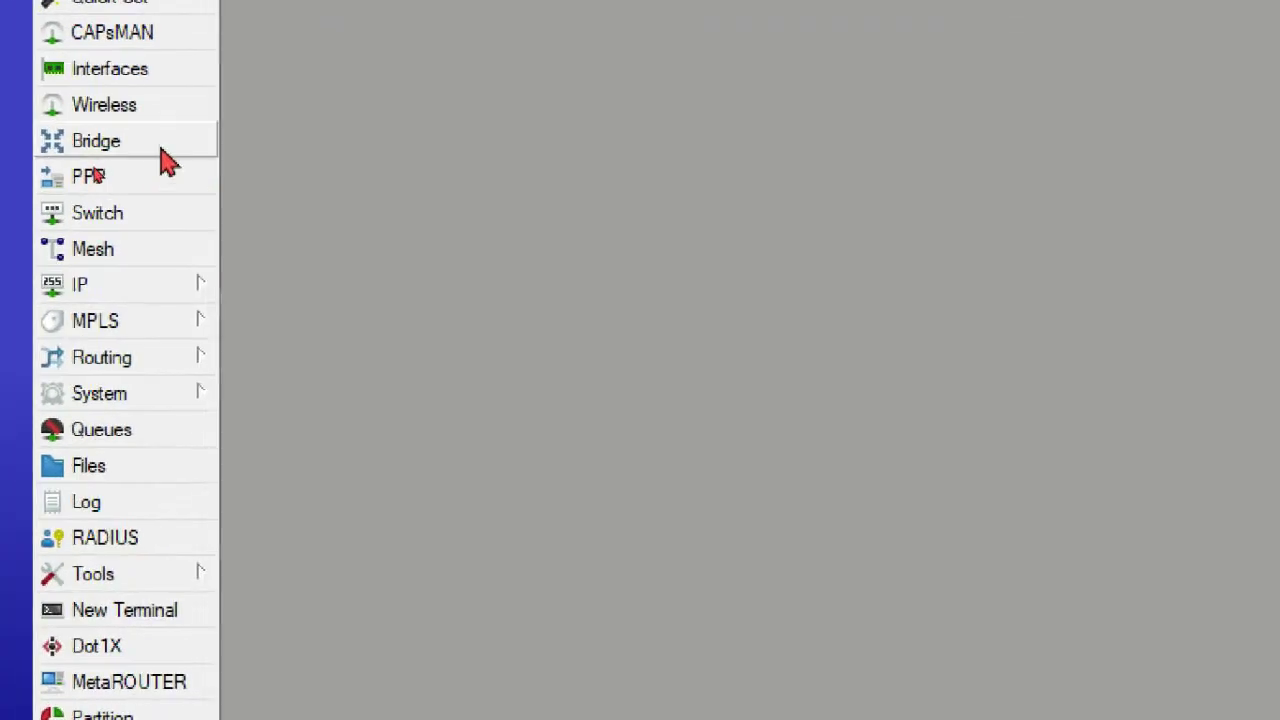
- Open Wireless Tables and view the WiFi Interfaces, then the Security Profiles list
left_click(133, 106)
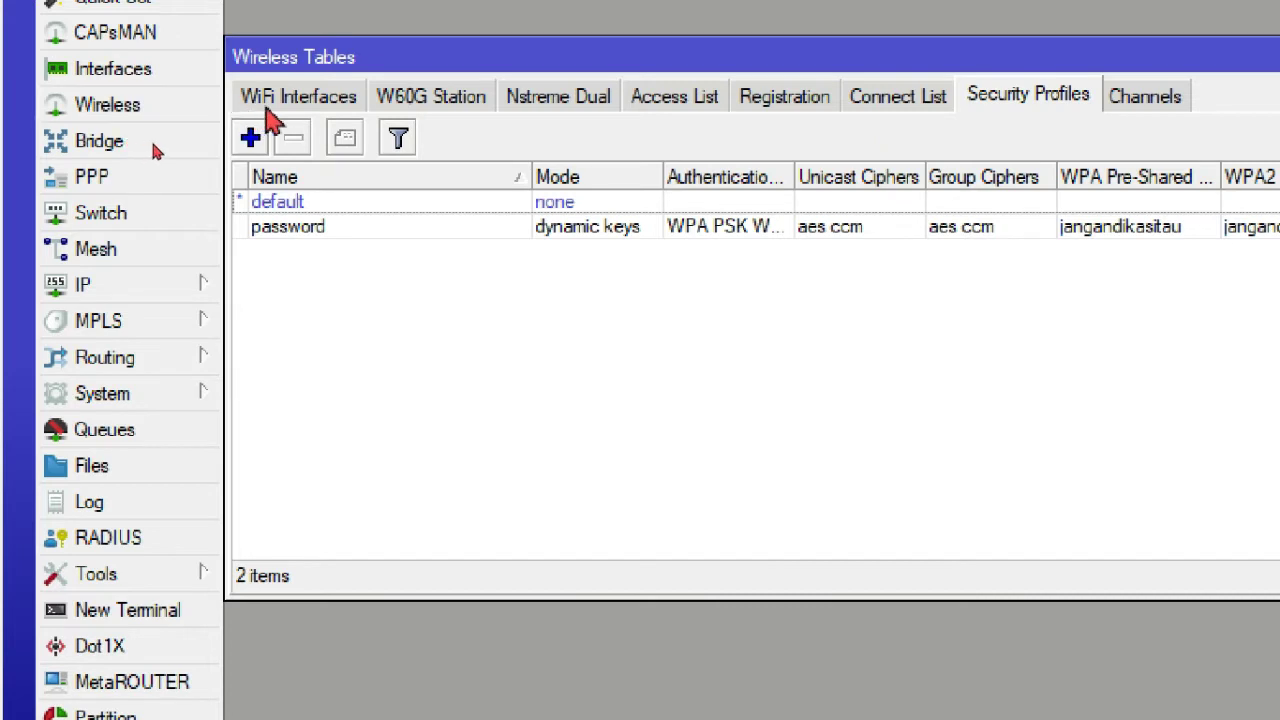
left_click(281, 104)
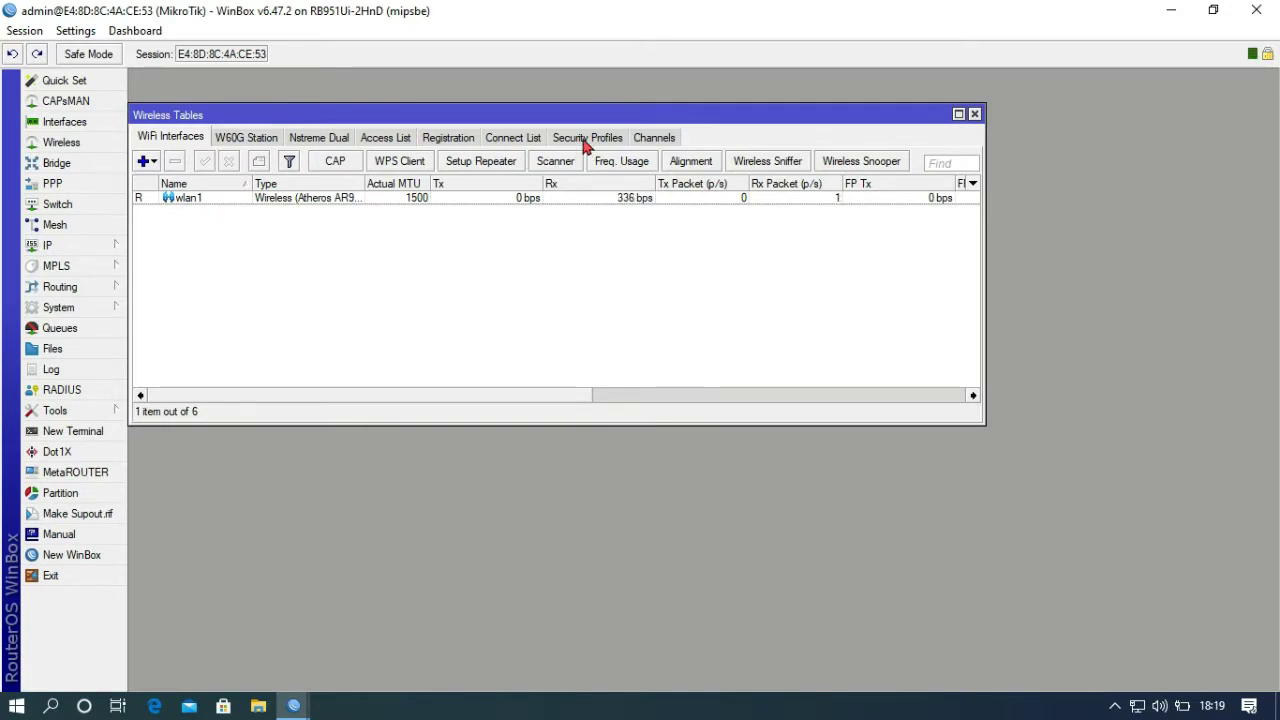
left_click(586, 138)
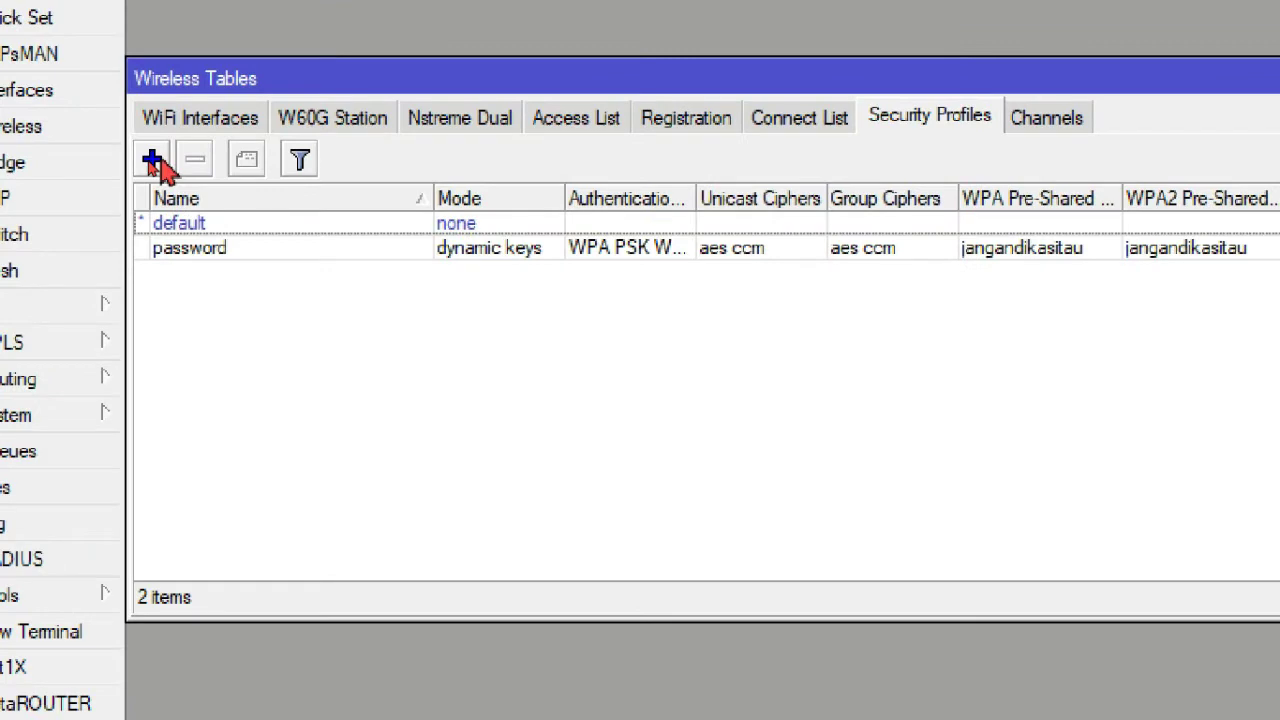
- Create security profile 'Password Wifi' with the WPA and WPA2 pre-shared keys filled in
left_click(153, 160)
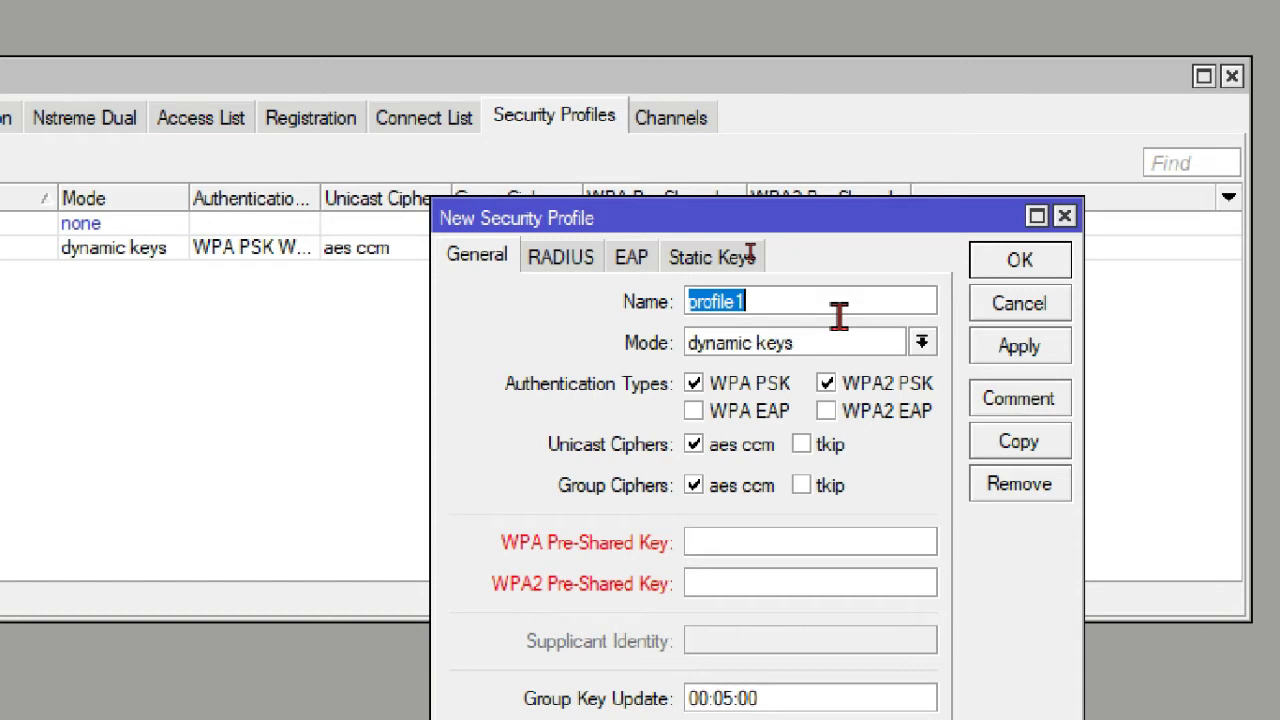
type("Pass")
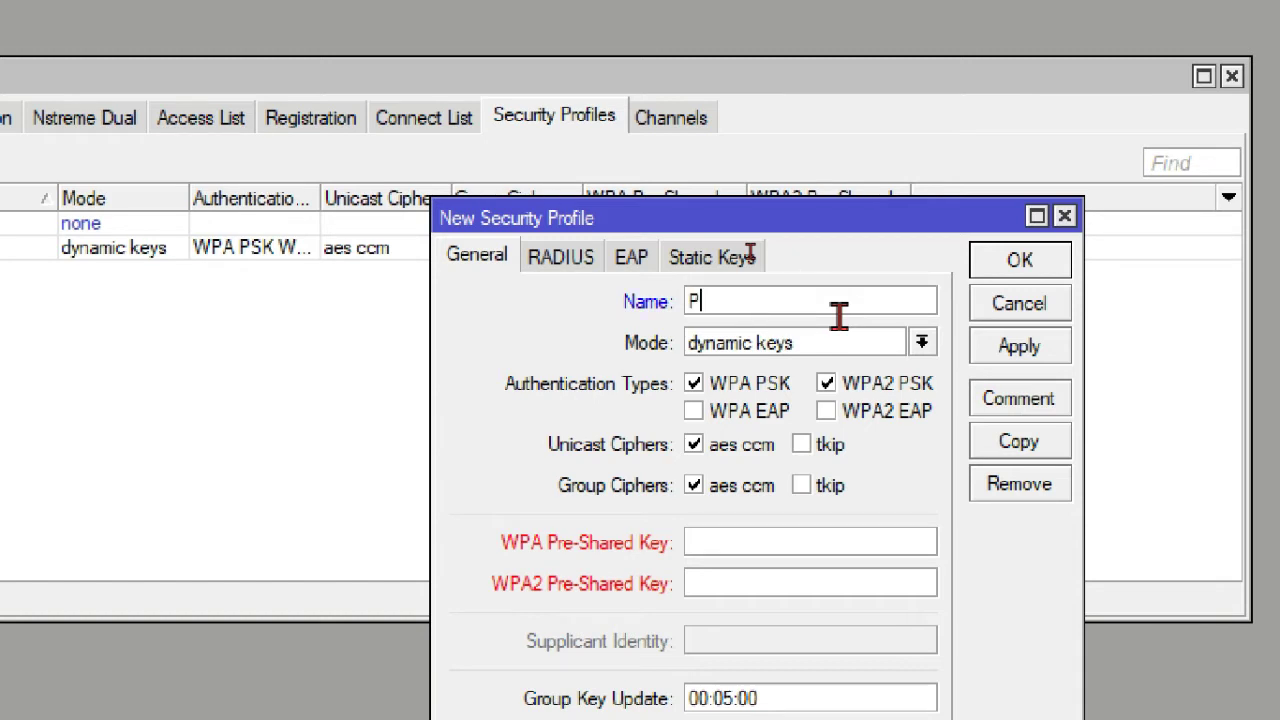
type("word Wifi")
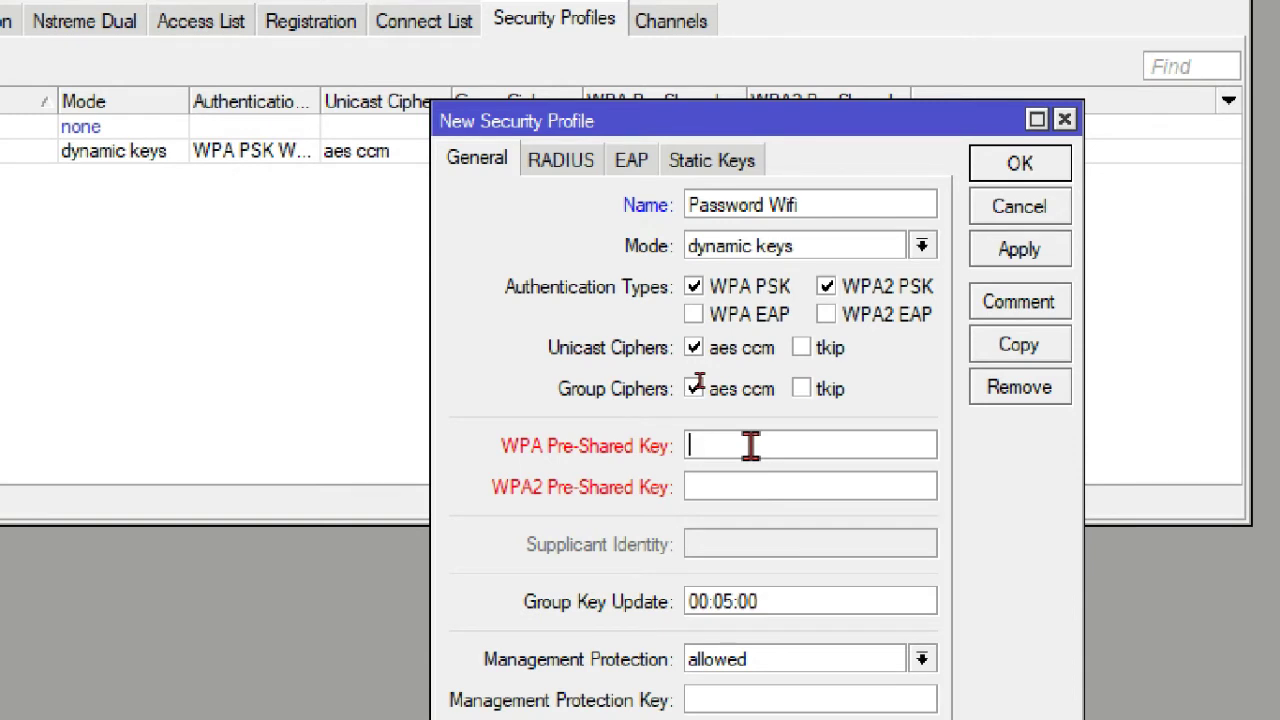
left_click(750, 446)
type("12345678")
left_click(706, 490)
type("123456")
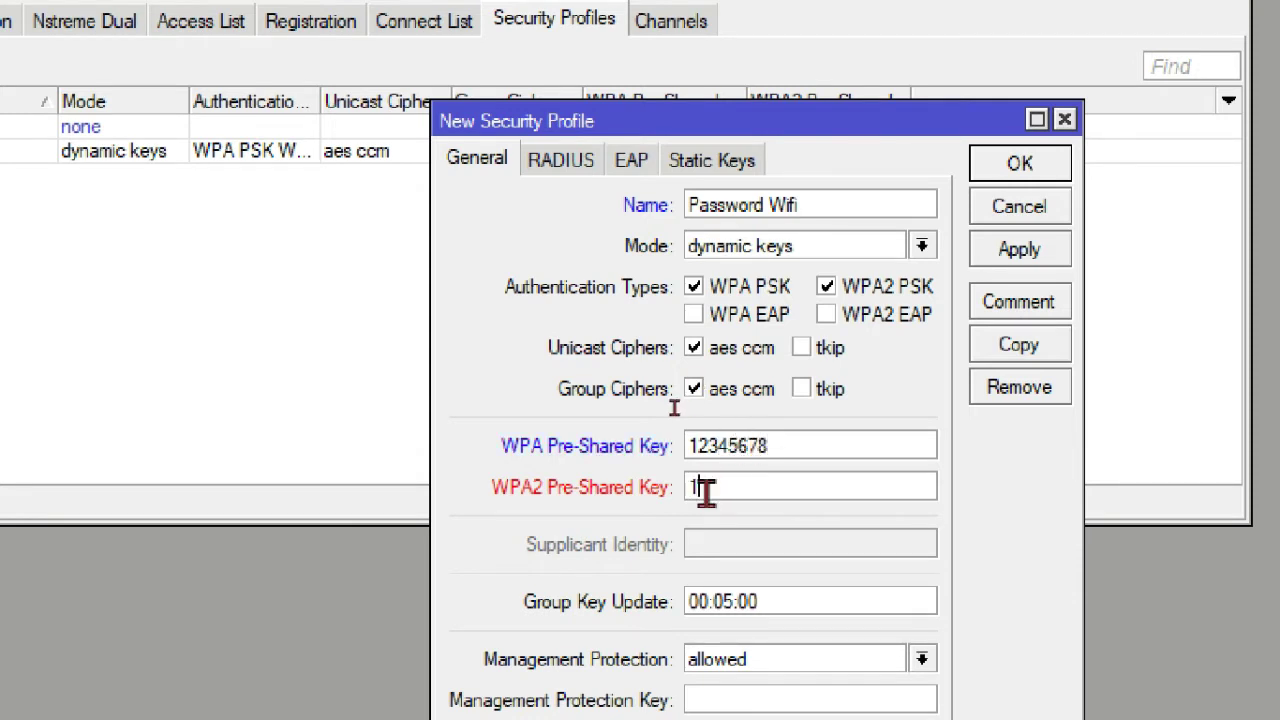
type("78")
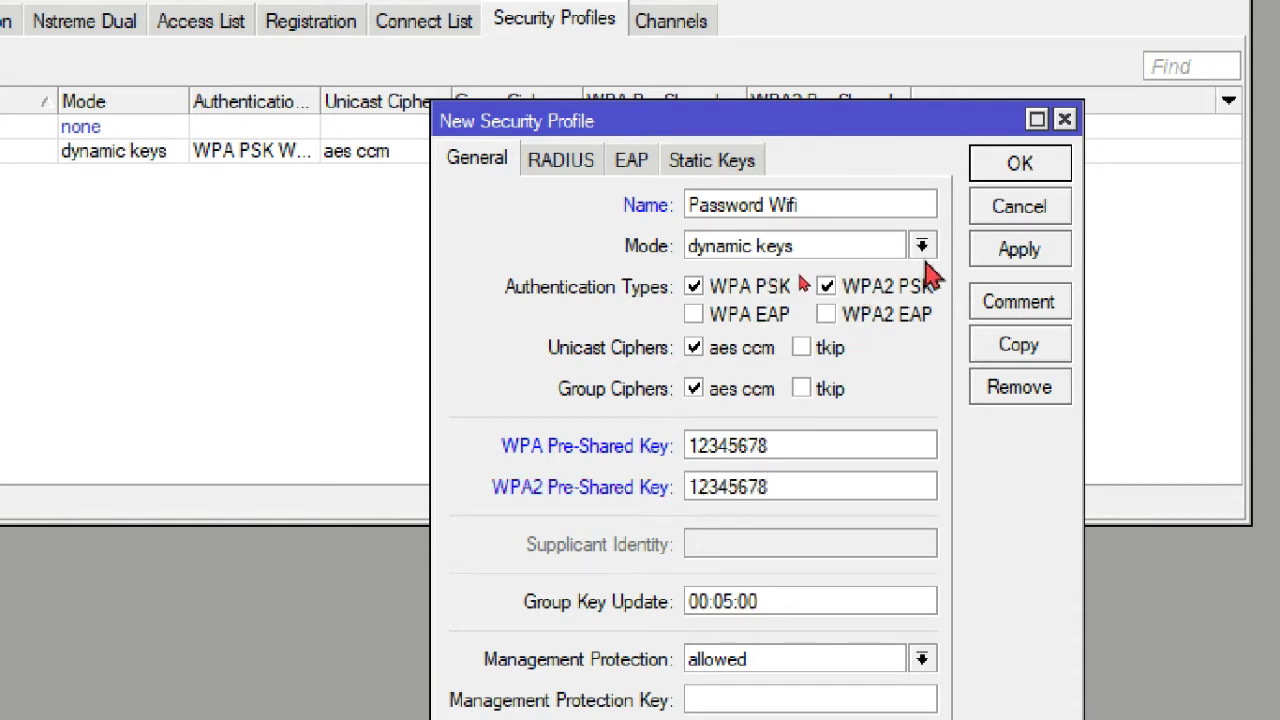
left_click(1012, 255)
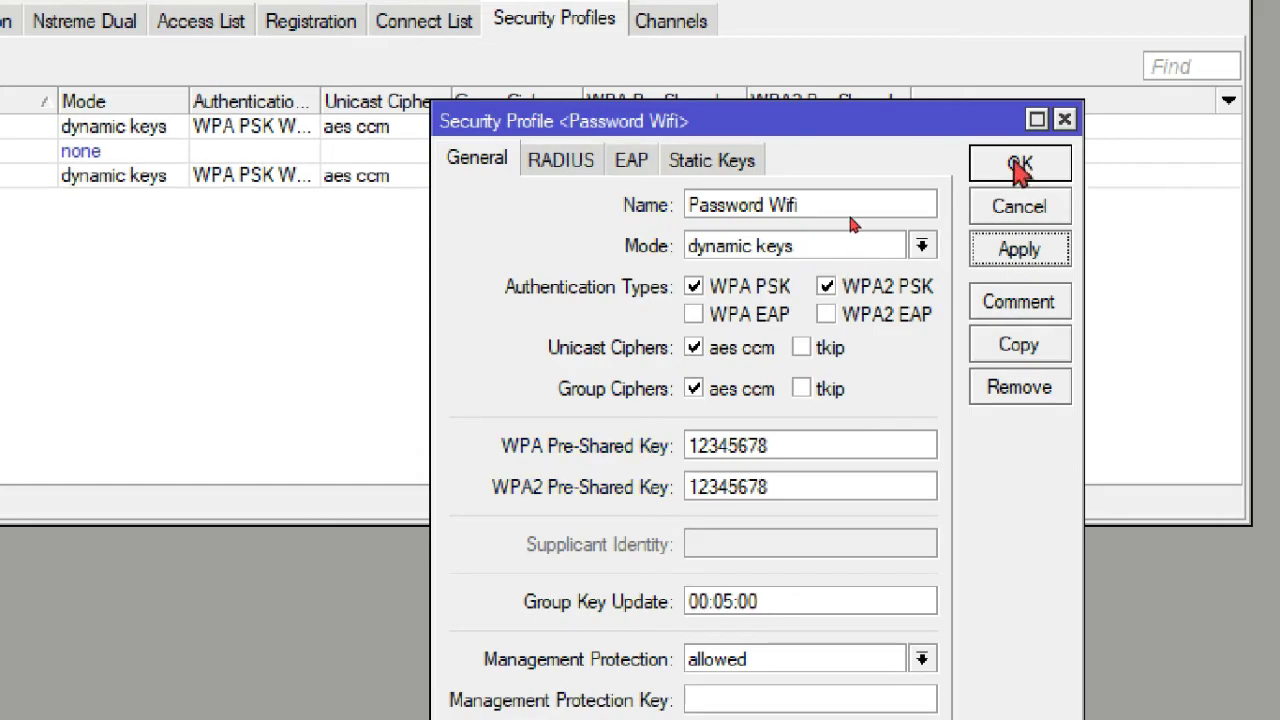
left_click(1022, 165)
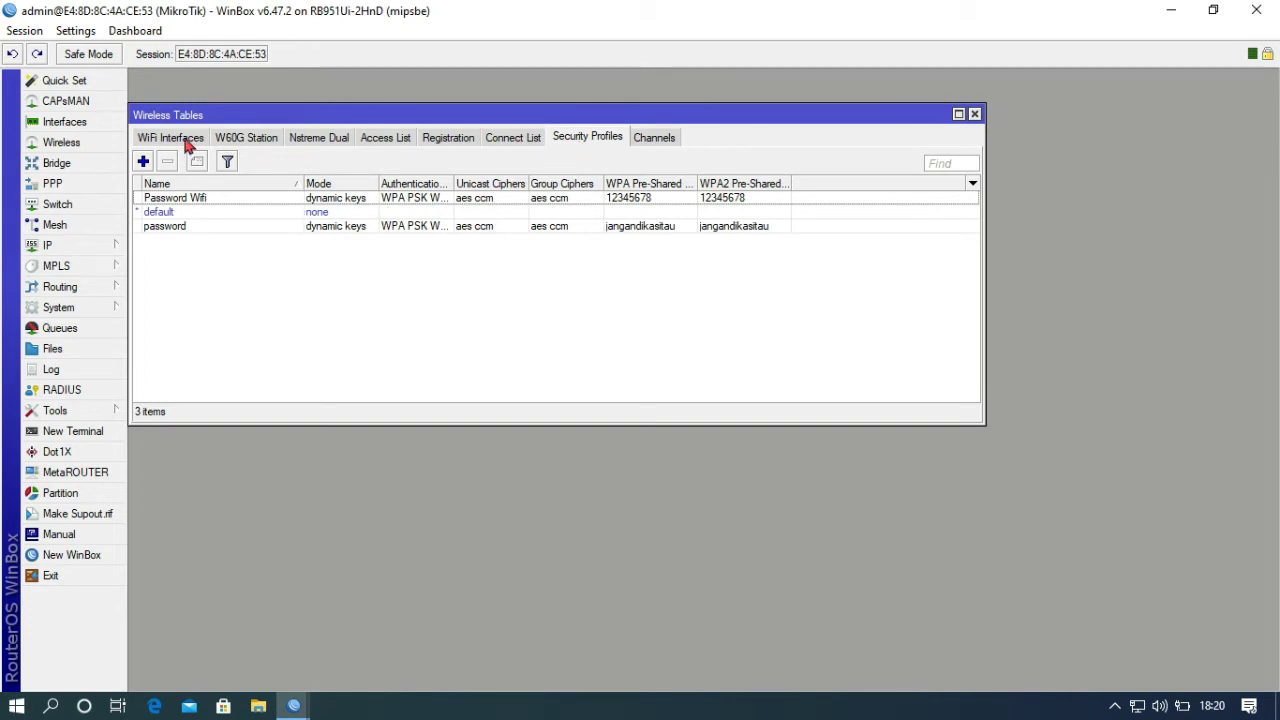
- On the WiFi Interfaces list, add a new Virtual wireless interface
left_click(168, 139)
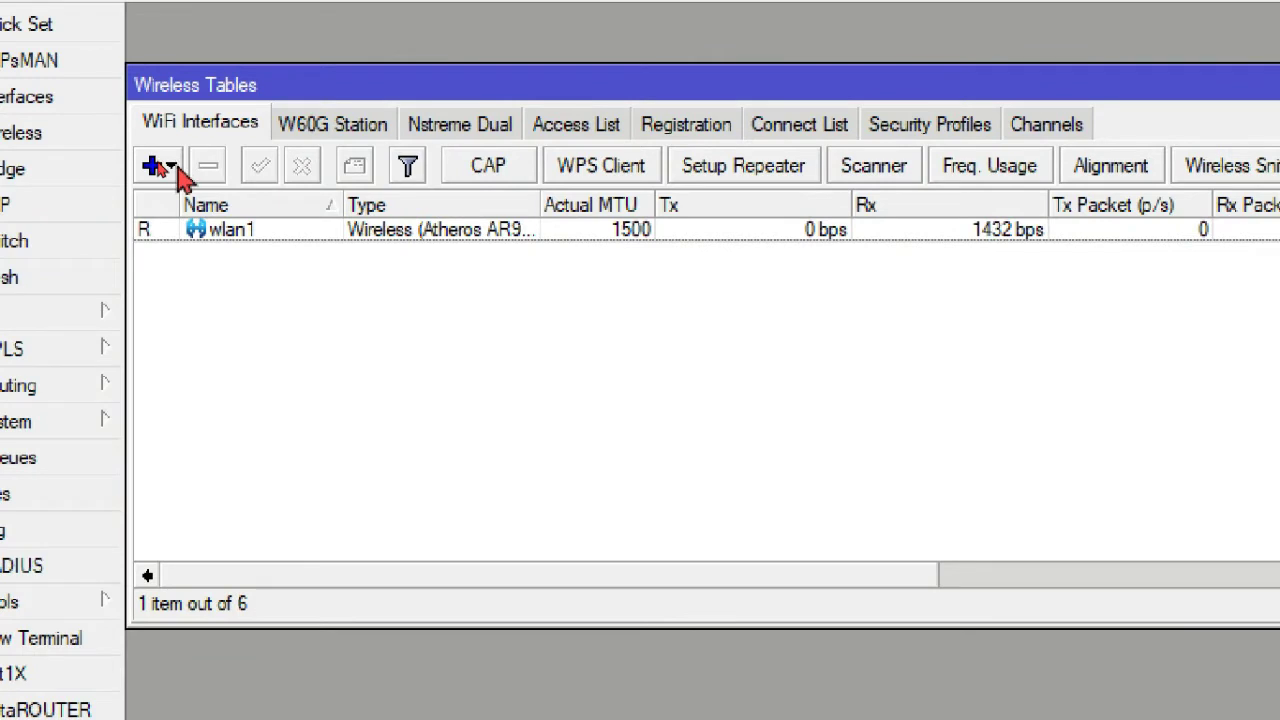
left_click(176, 168)
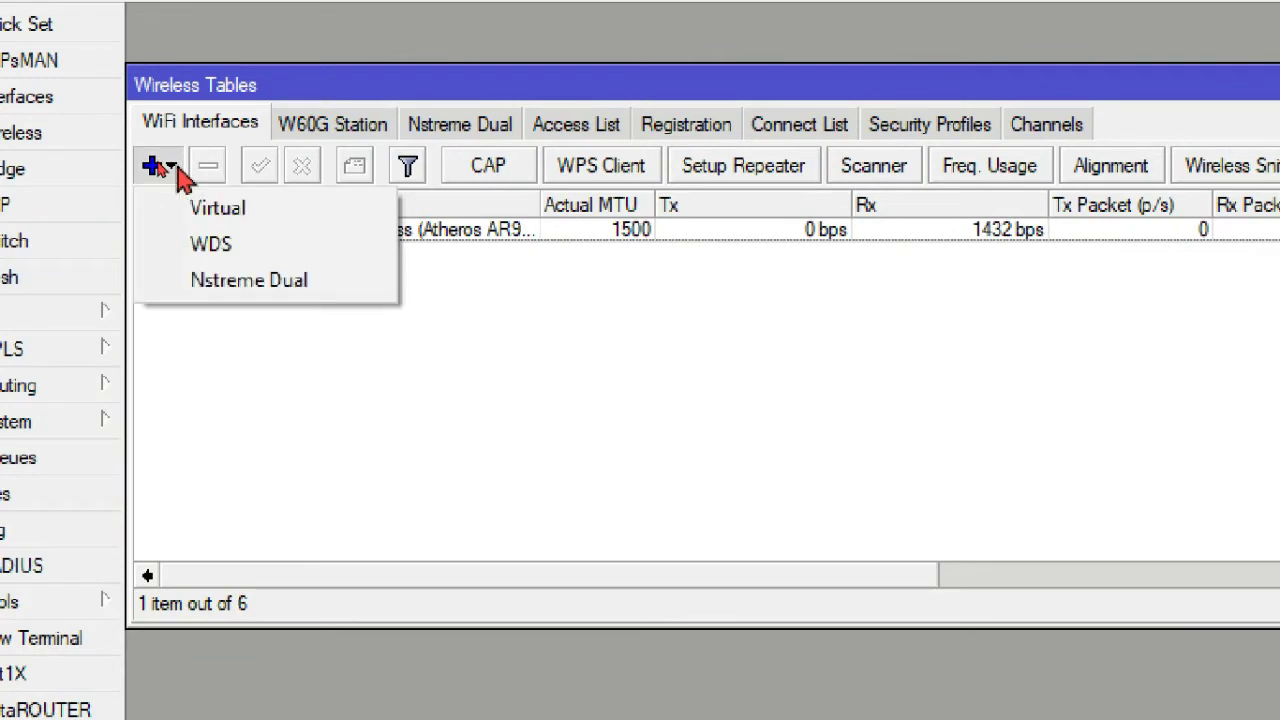
left_click(249, 212)
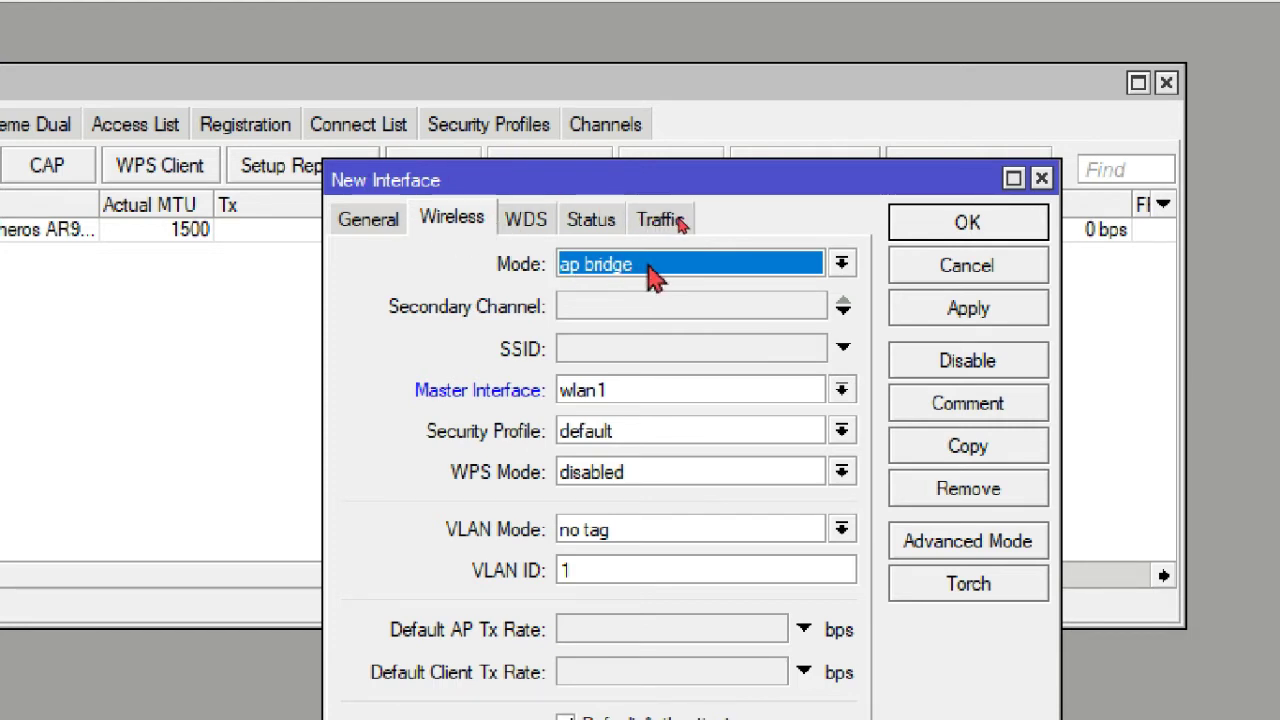
- Give the virtual interface SSID 'SMKN 1 SARJO' and the Password Wifi profile, then save it
left_click(619, 352)
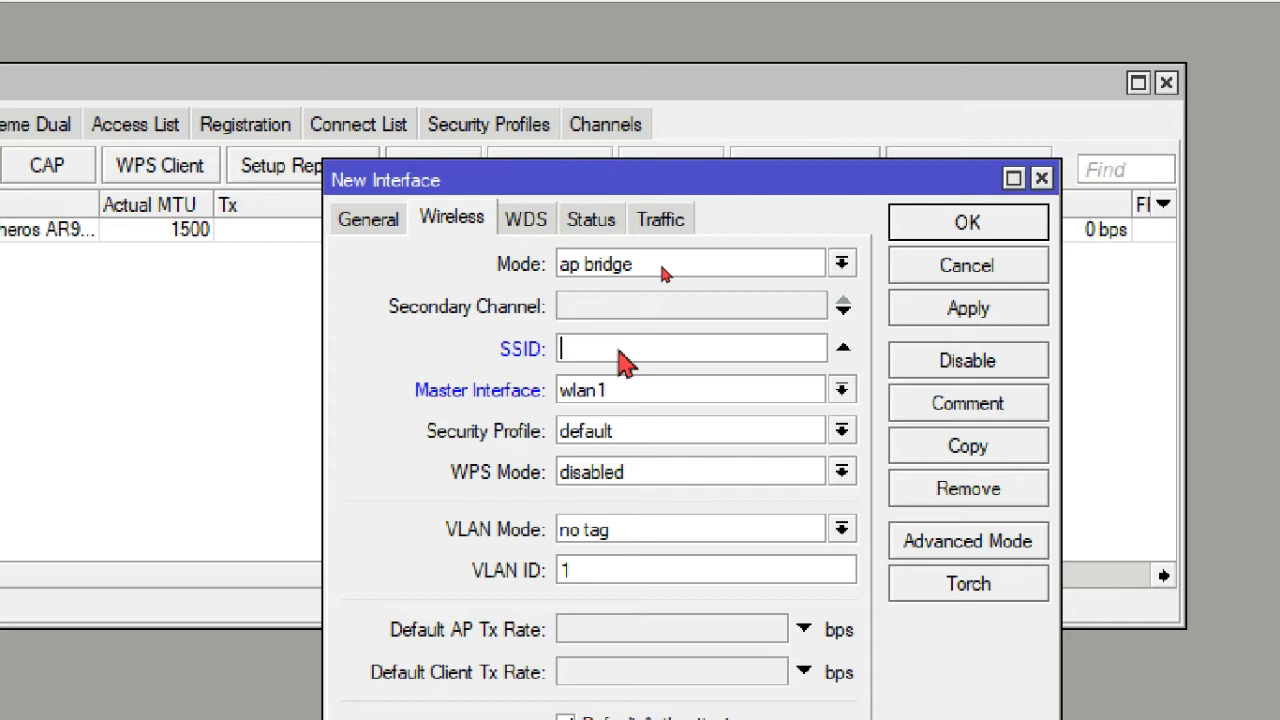
type("SMKN")
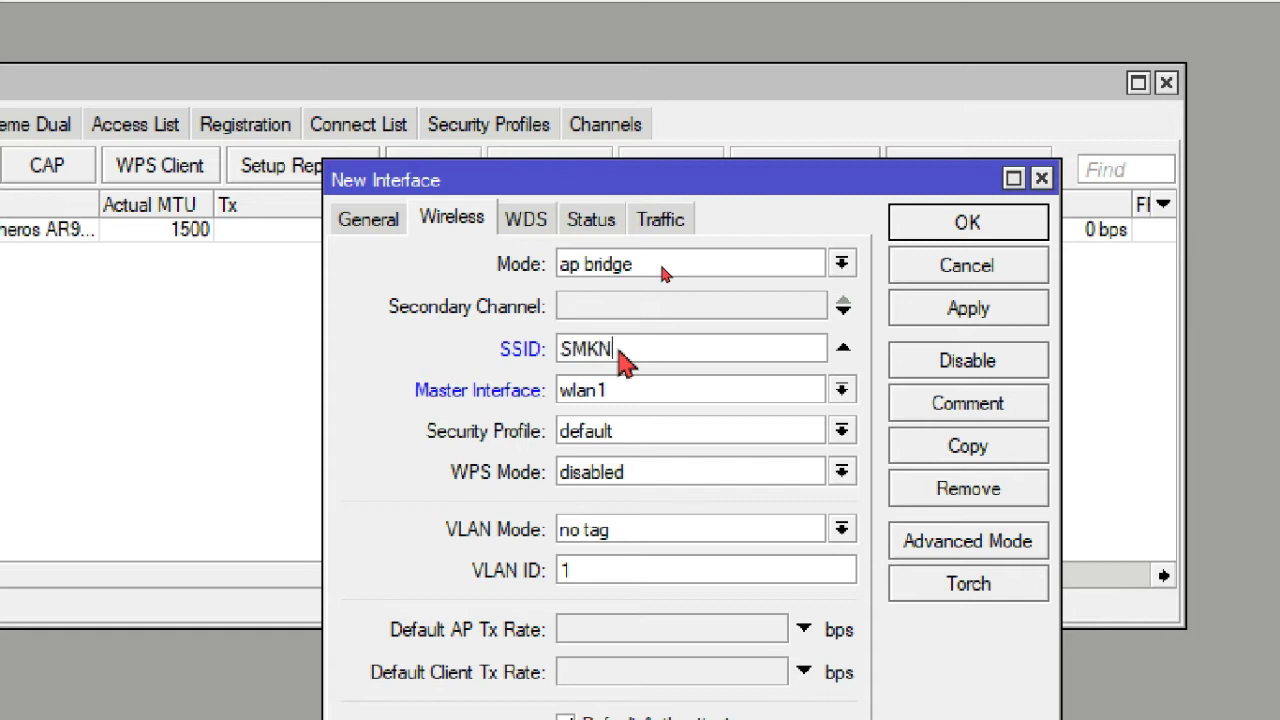
type(" 1 SARJO")
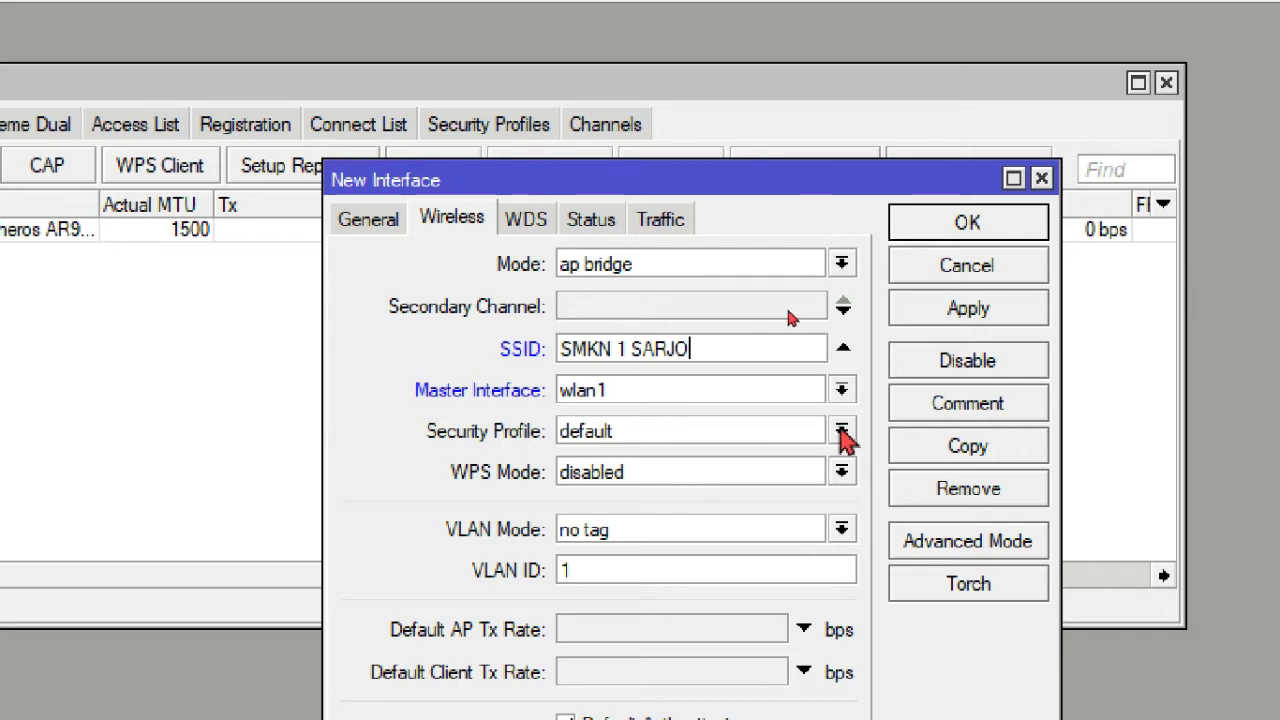
left_click(841, 431)
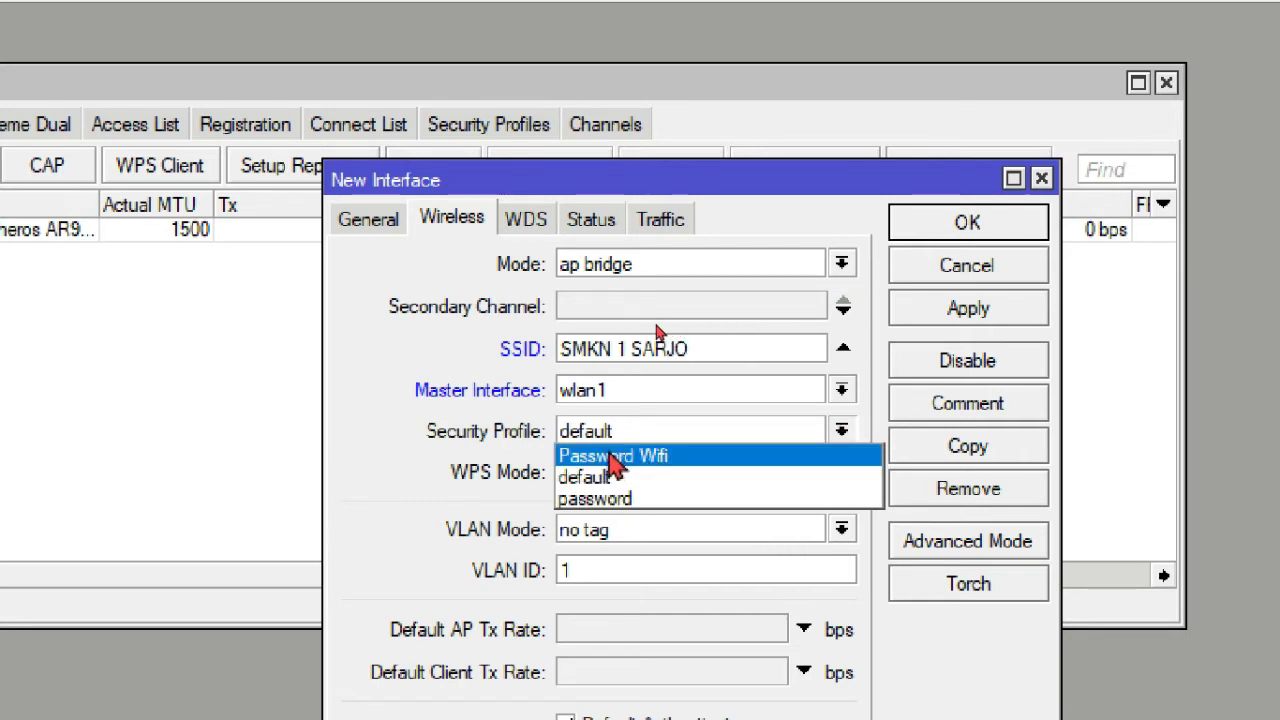
left_click(611, 455)
left_click(972, 312)
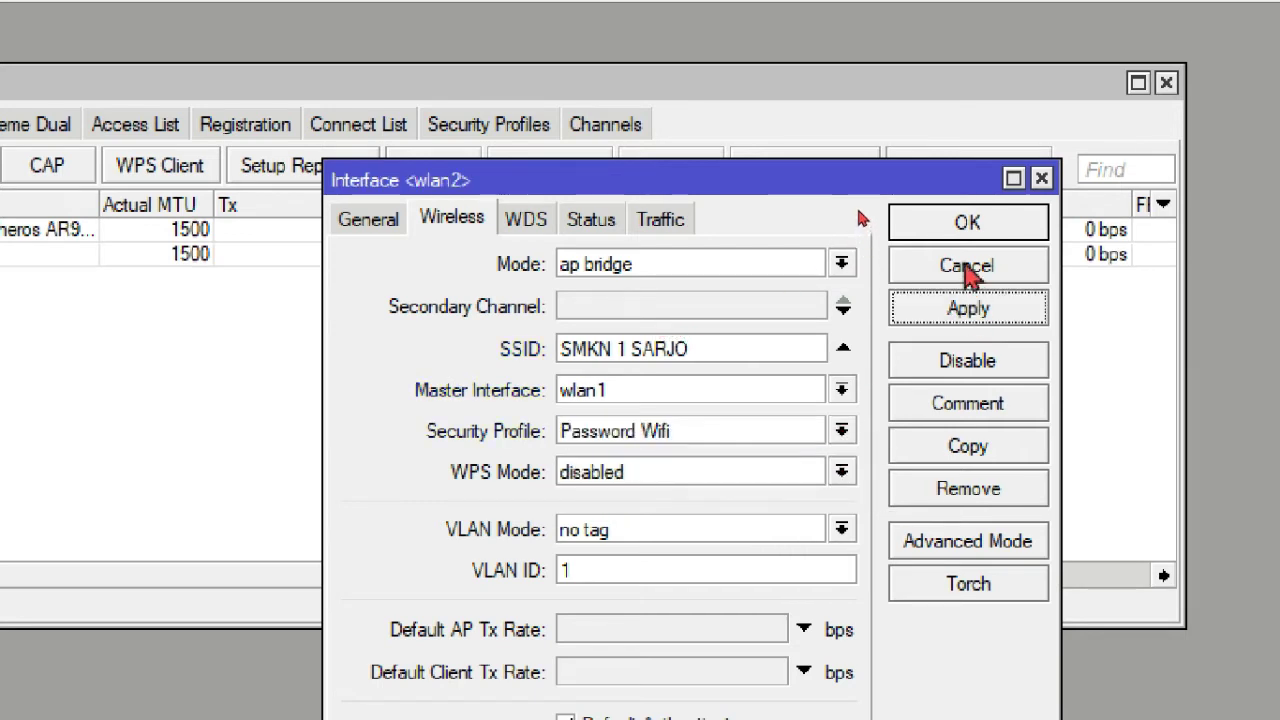
left_click(966, 226)
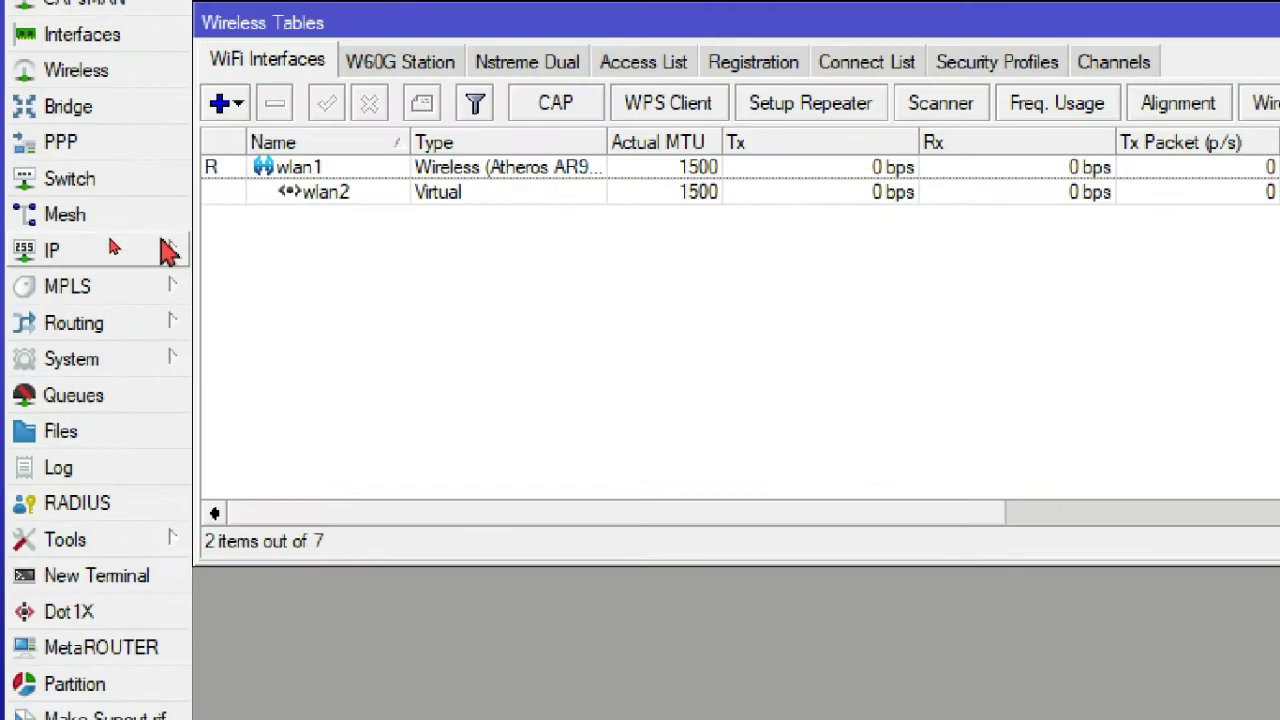
- In IP > Addresses, delete the old 10.10.10.1/24 entry and start a new address
left_click(165, 250)
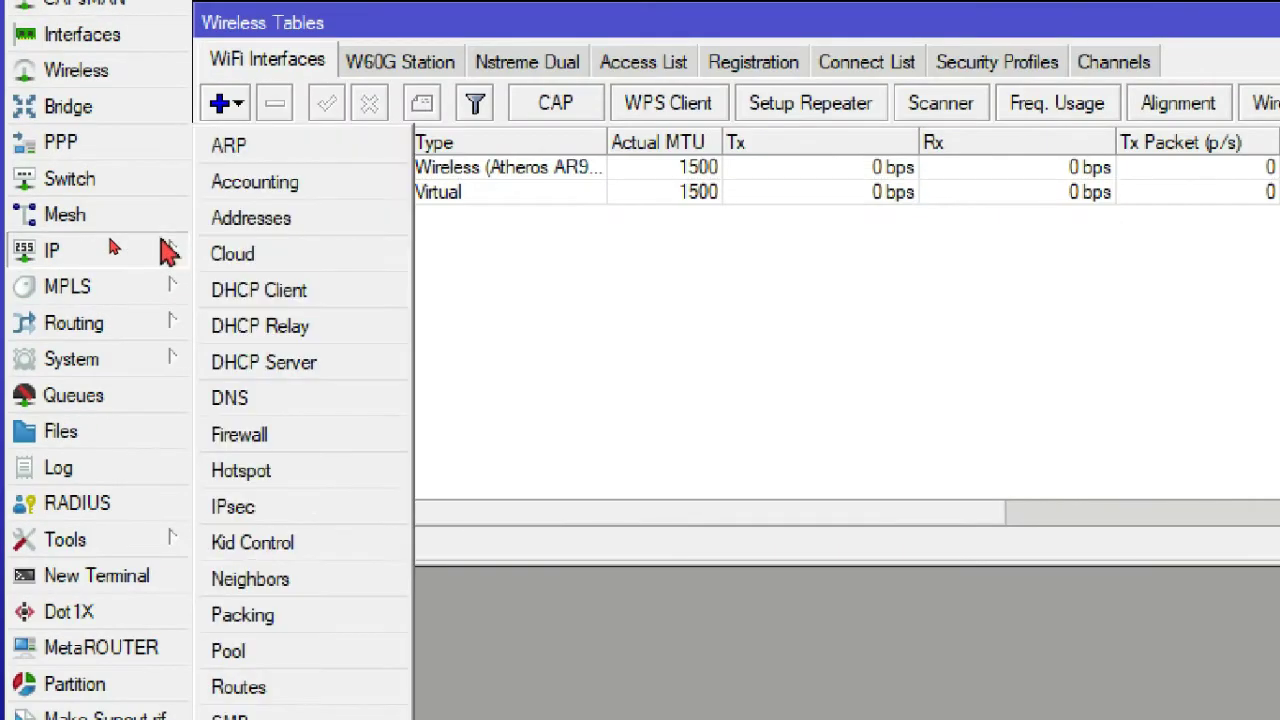
left_click(283, 228)
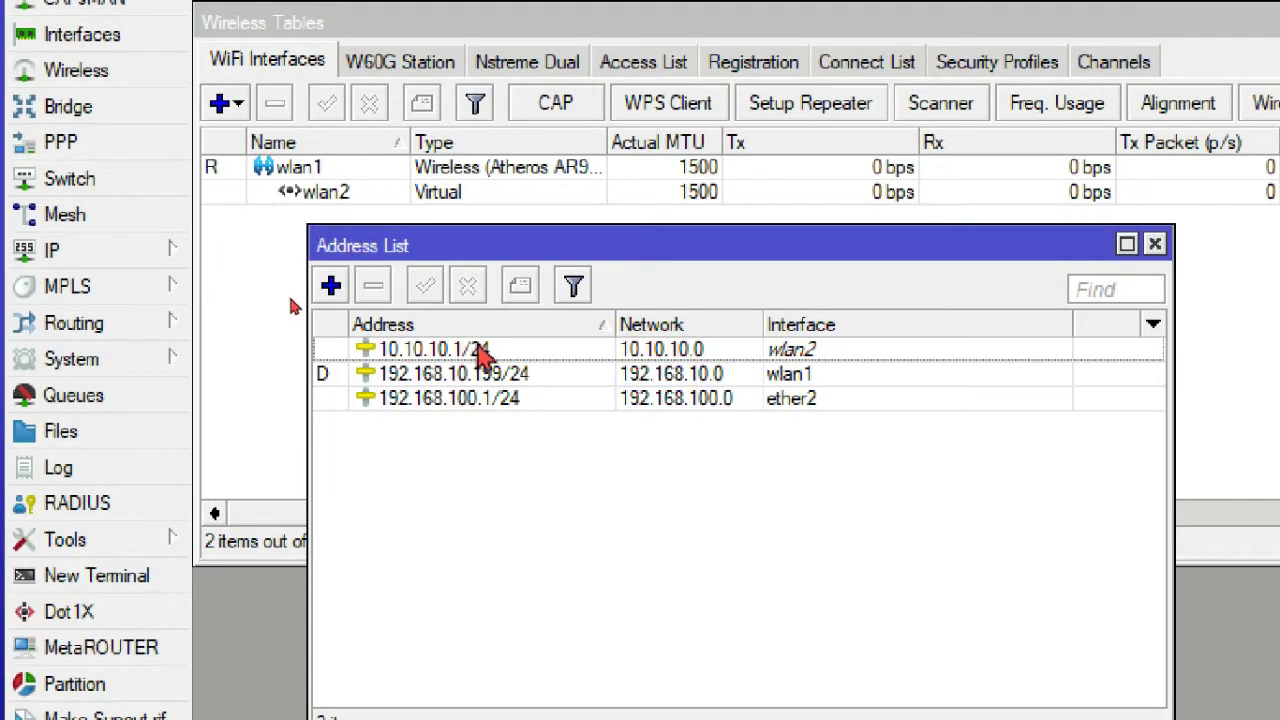
mouse_move(481, 354)
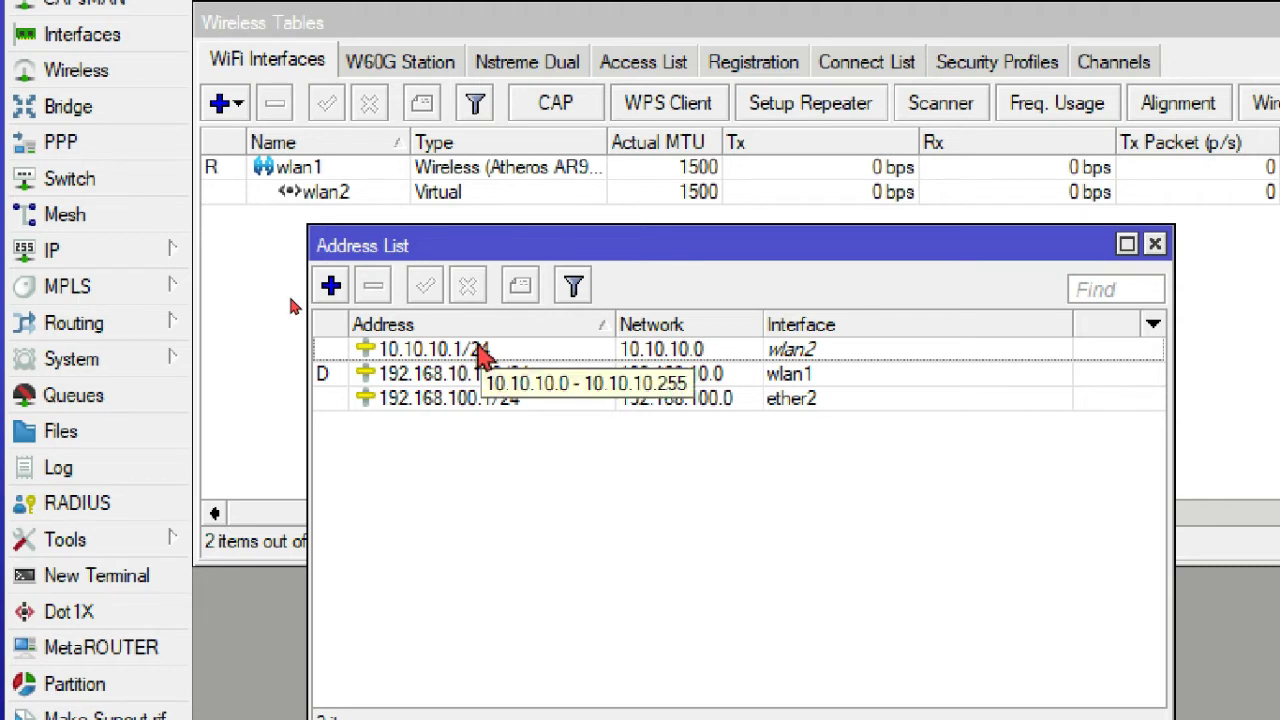
left_click(480, 348)
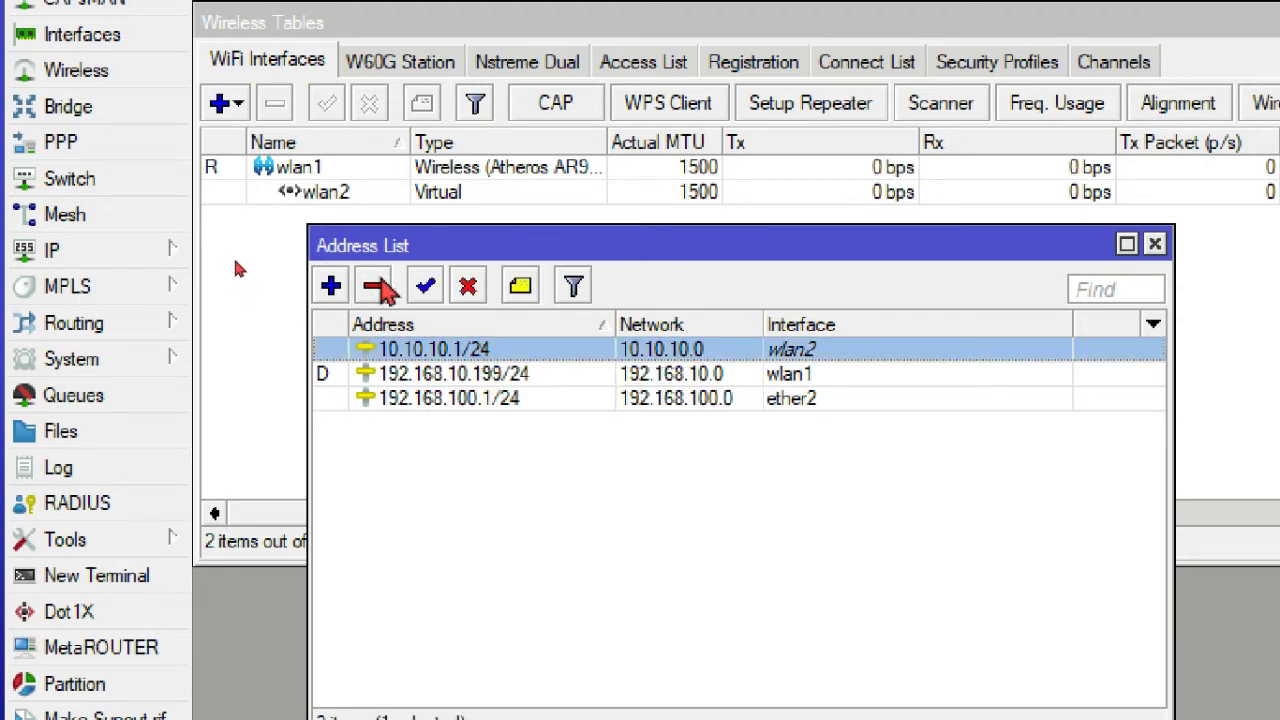
left_click(376, 286)
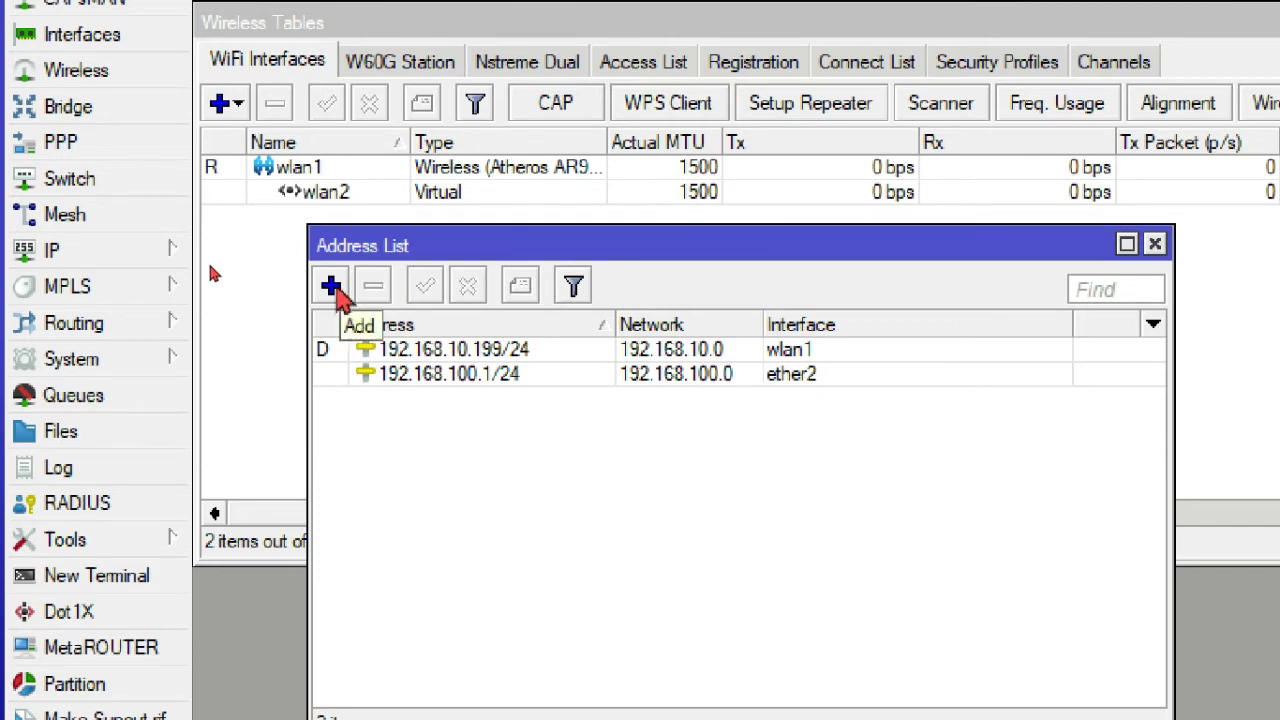
left_click(332, 287)
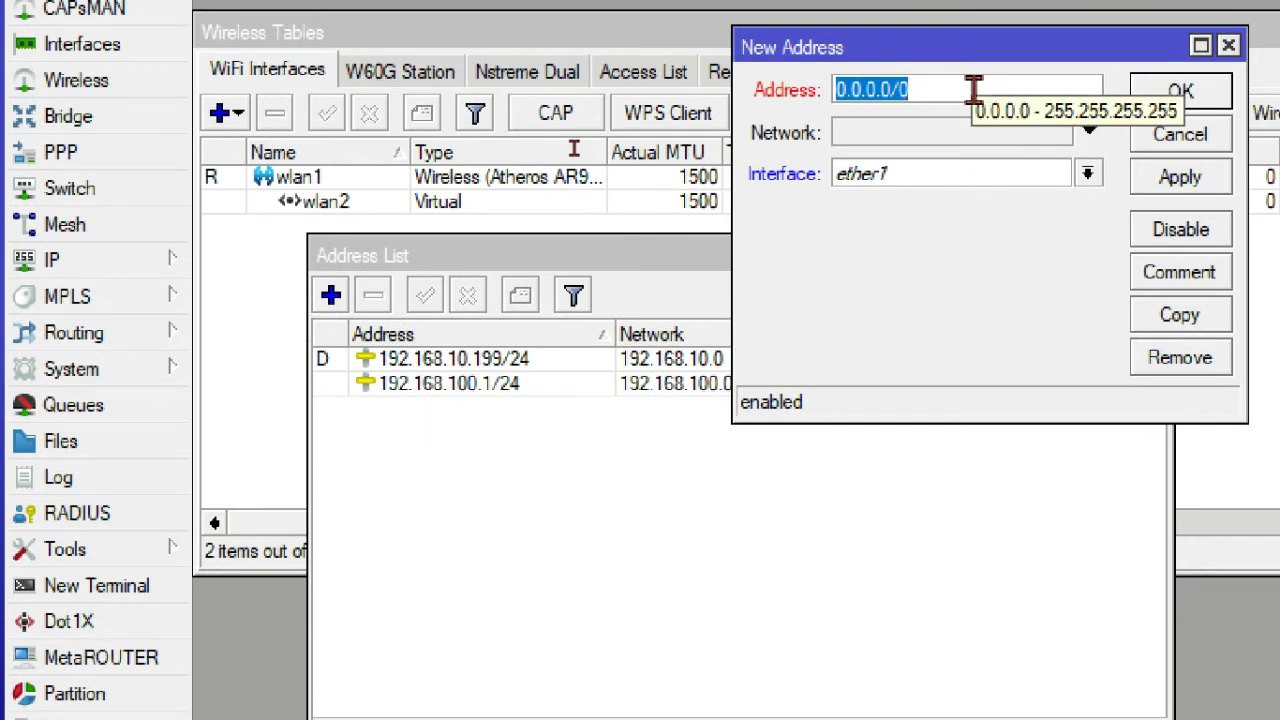
- Add address 10.10.10.1/24 on interface wlan2 and save it
type("10.10")
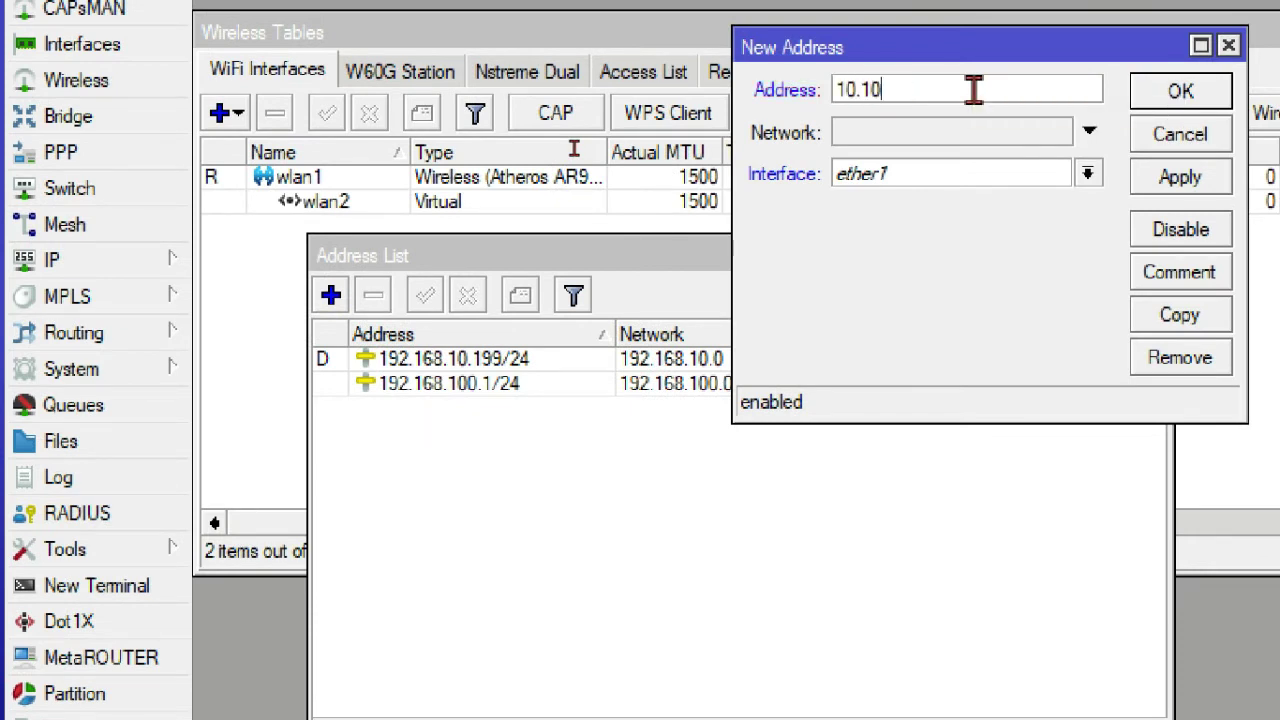
type(".10.1/24")
left_click(1087, 173)
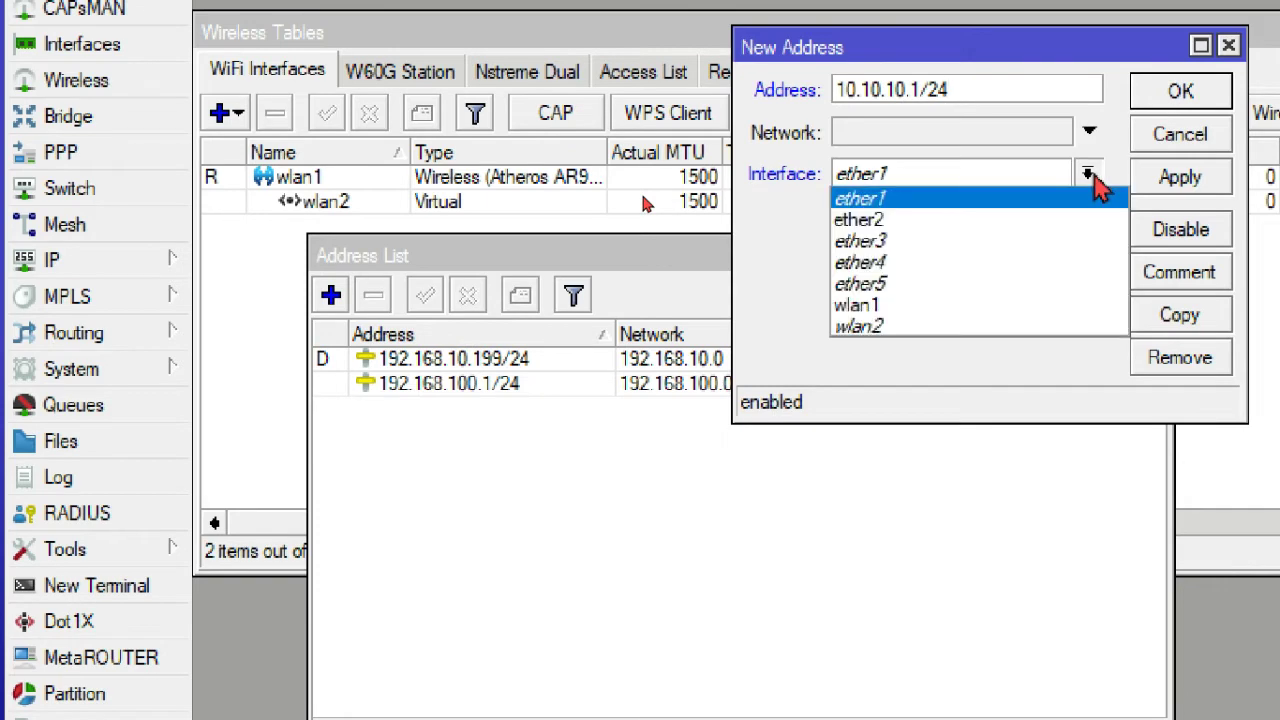
left_click(946, 327)
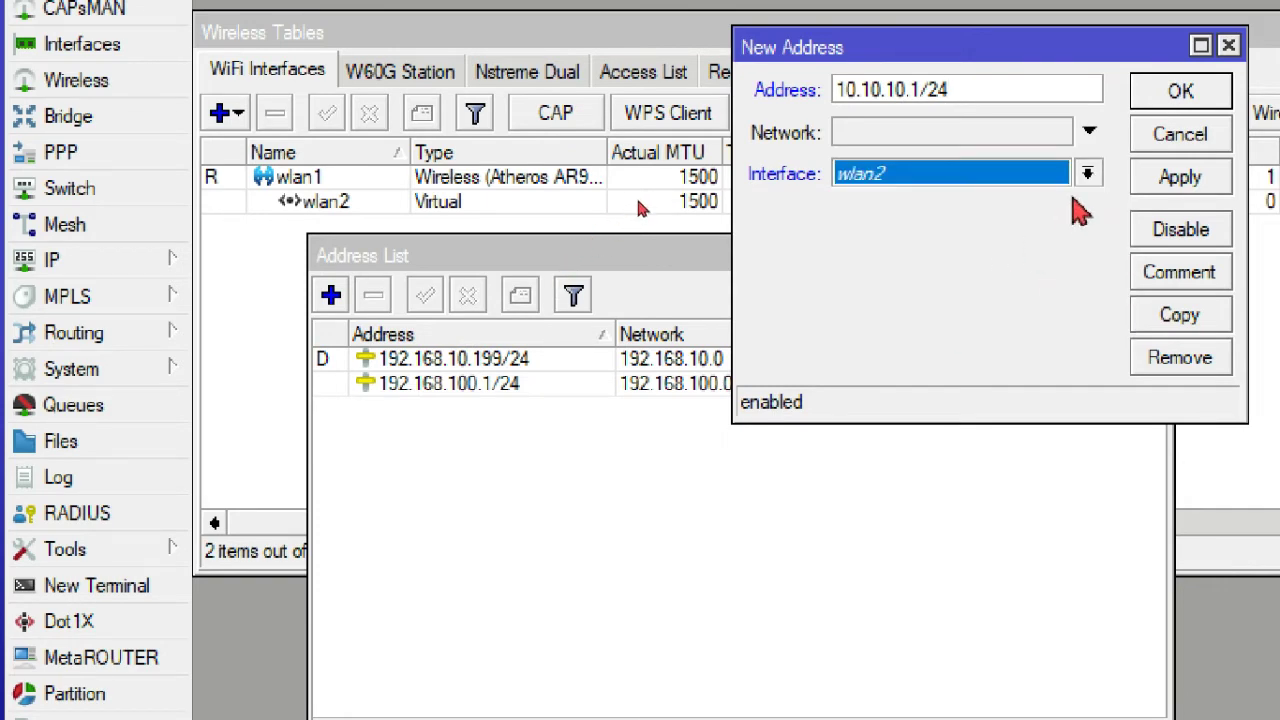
left_click(1110, 186)
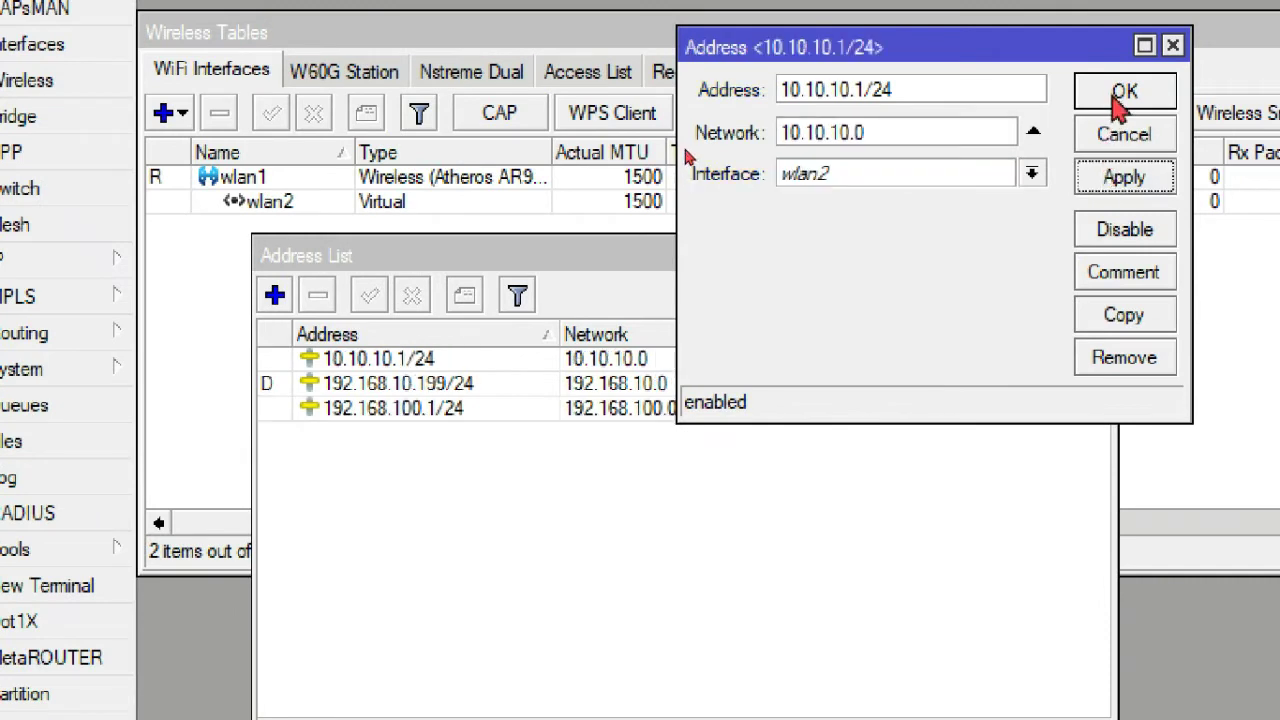
left_click(1115, 93)
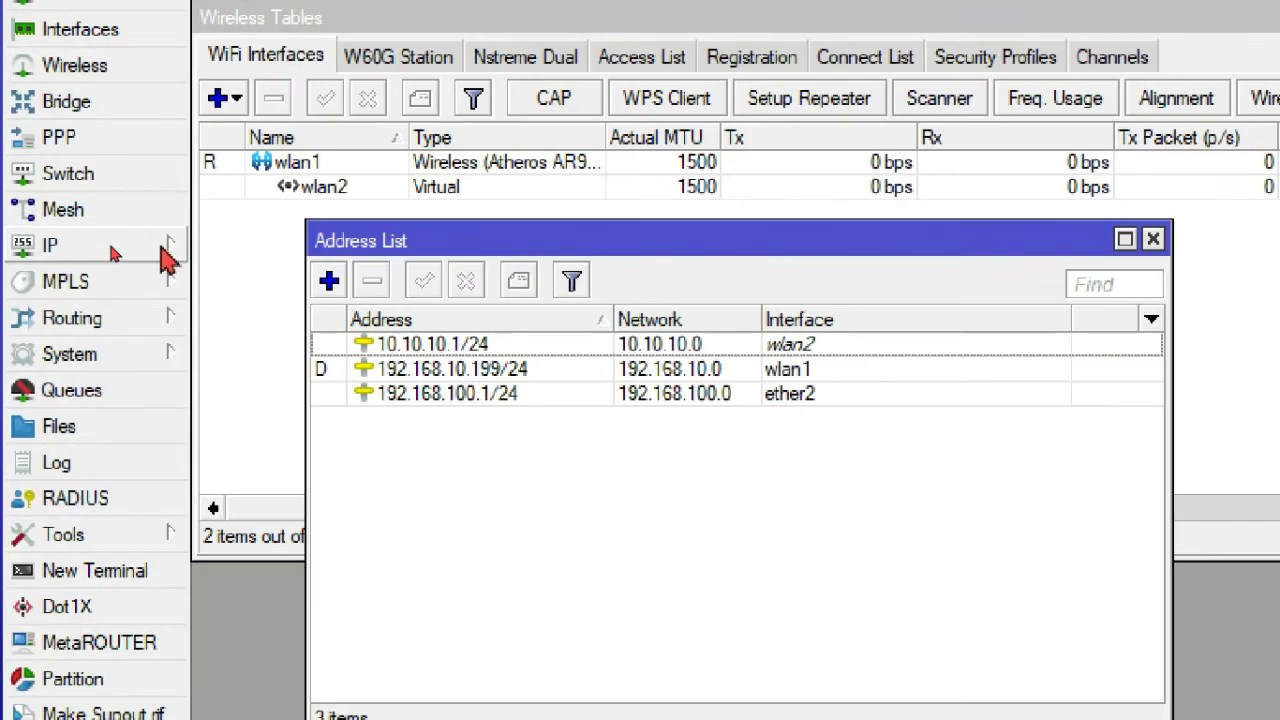
left_click(110, 248)
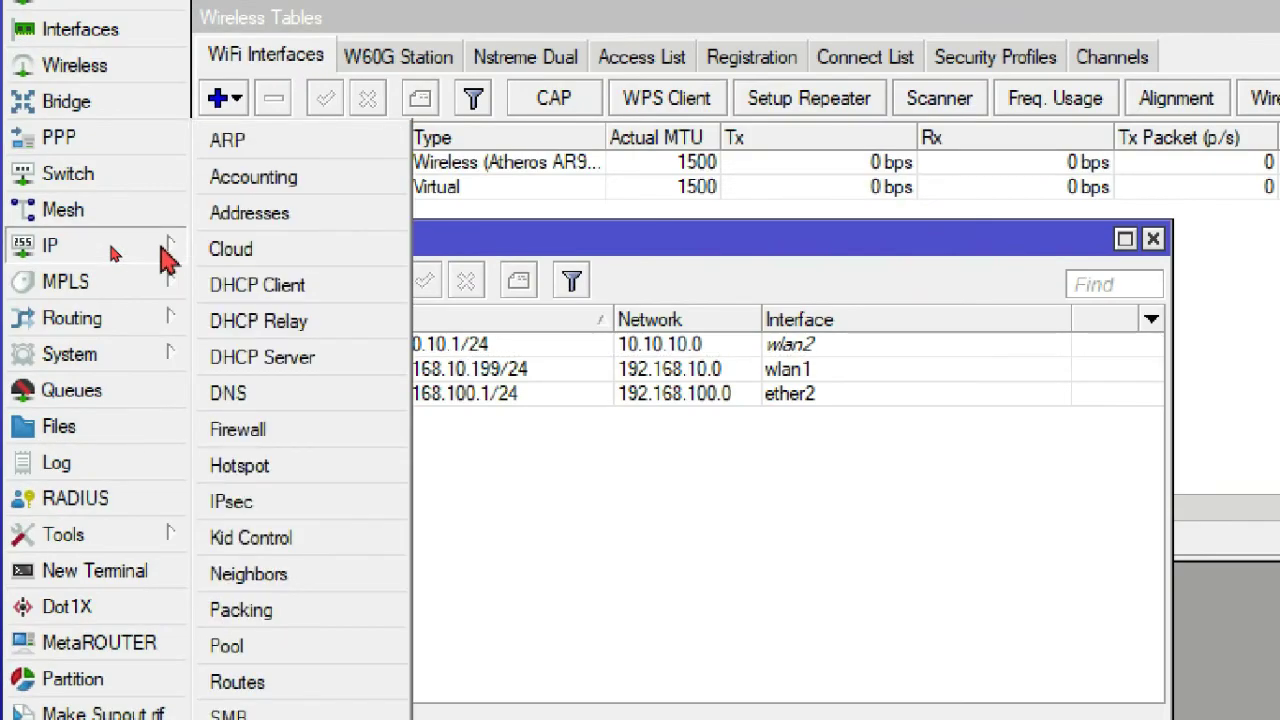
- Start the DHCP Setup wizard from IP > DHCP Server and choose wlan2 as its interface
left_click(283, 370)
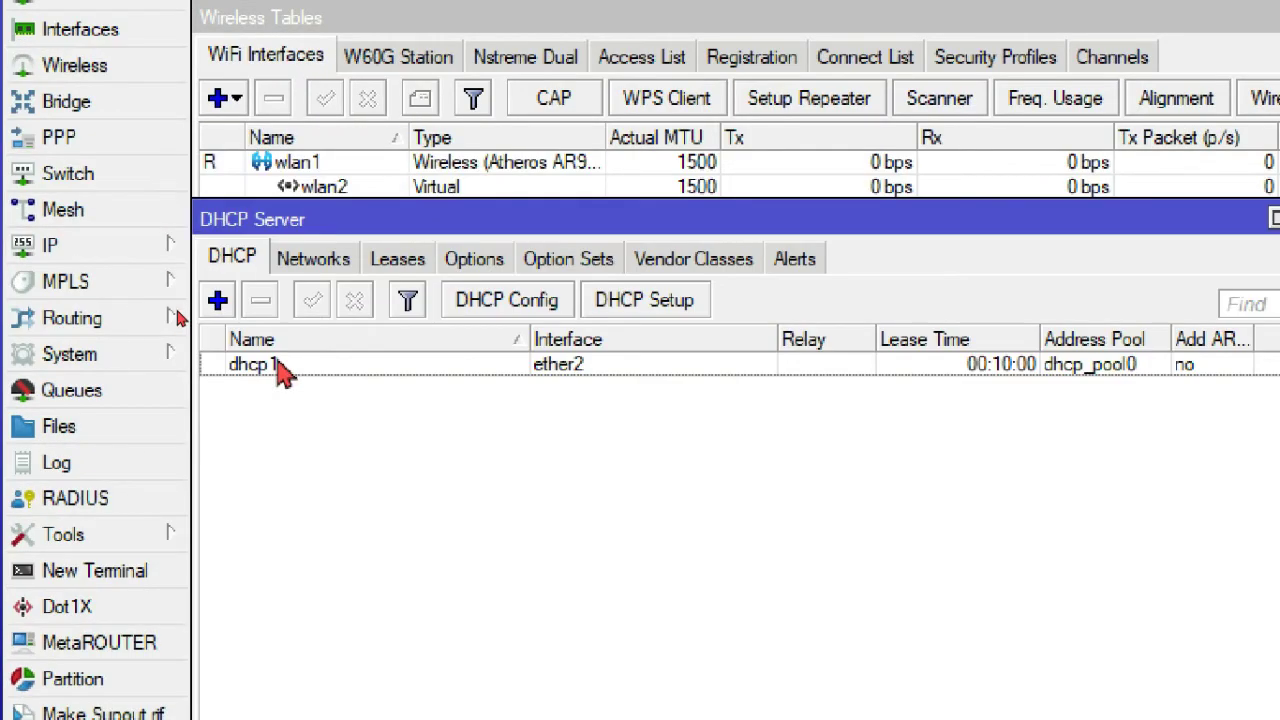
left_click(667, 302)
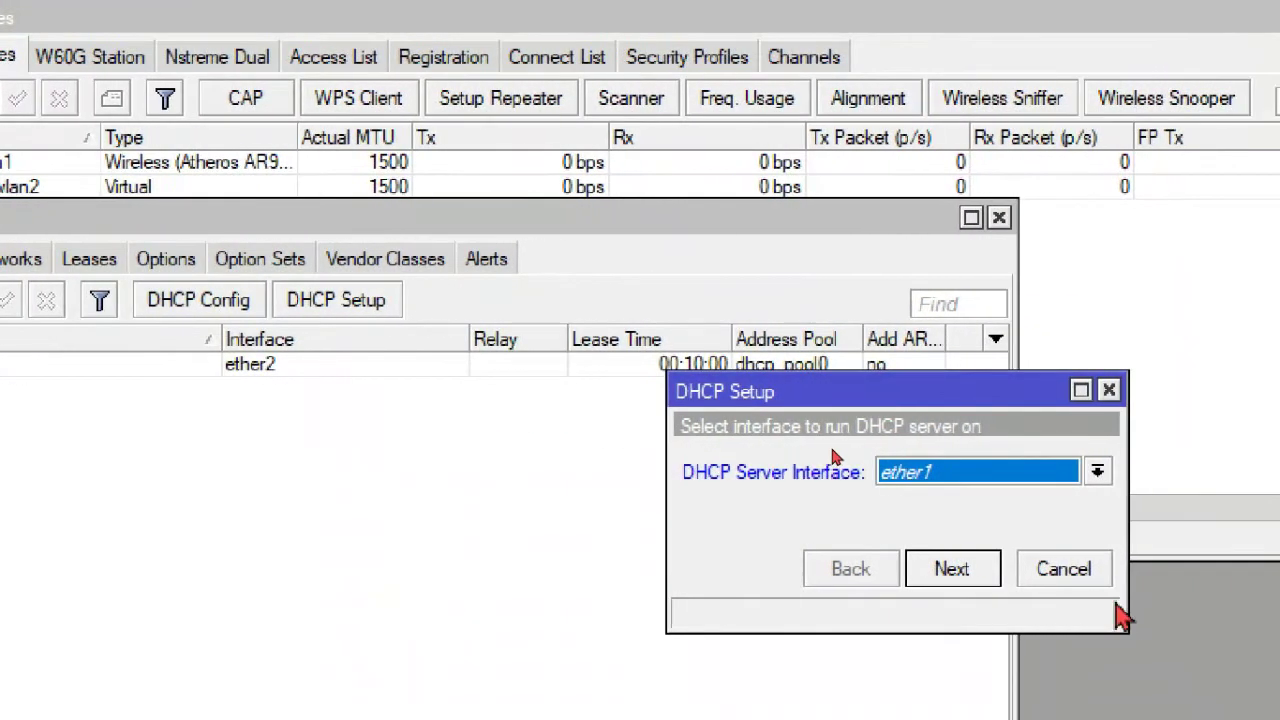
left_click(1096, 472)
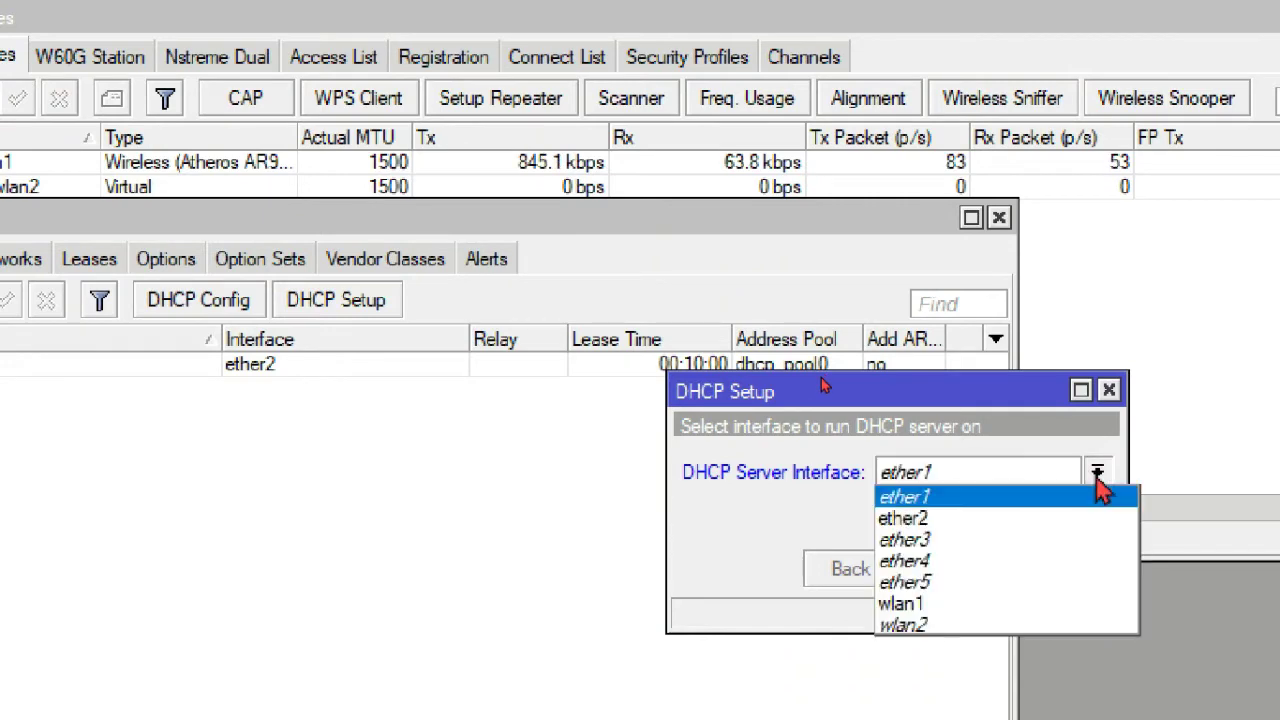
left_click(972, 626)
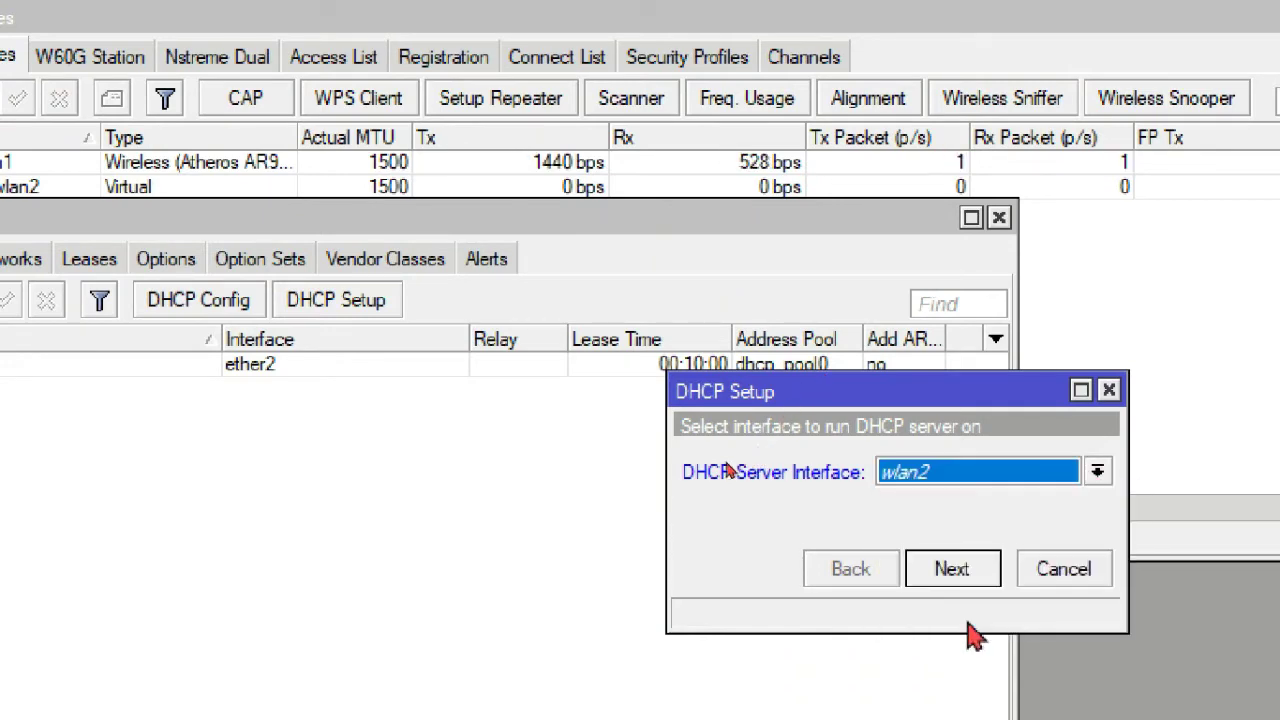
left_click(945, 566)
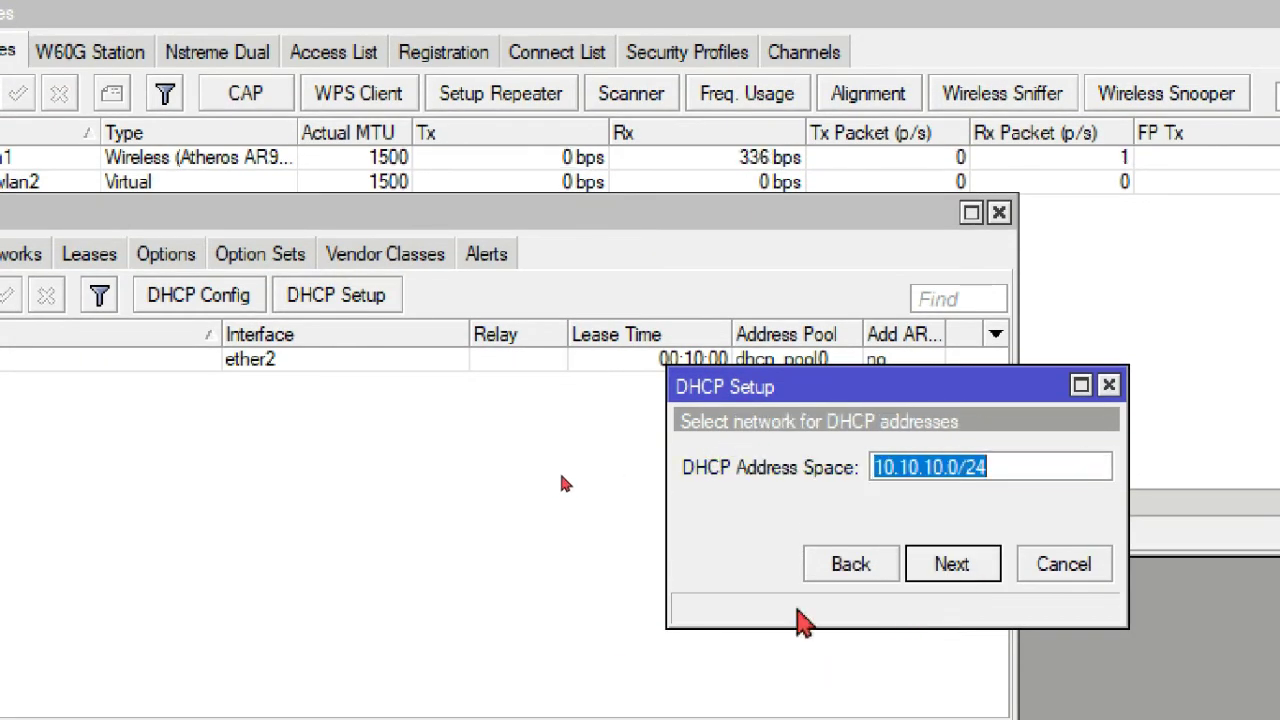
- Accept address space 10.10.10.0/24 and gateway 10.10.10.1, reaching the 10.10.10.2-10.10.10.254 pool
left_click(985, 447)
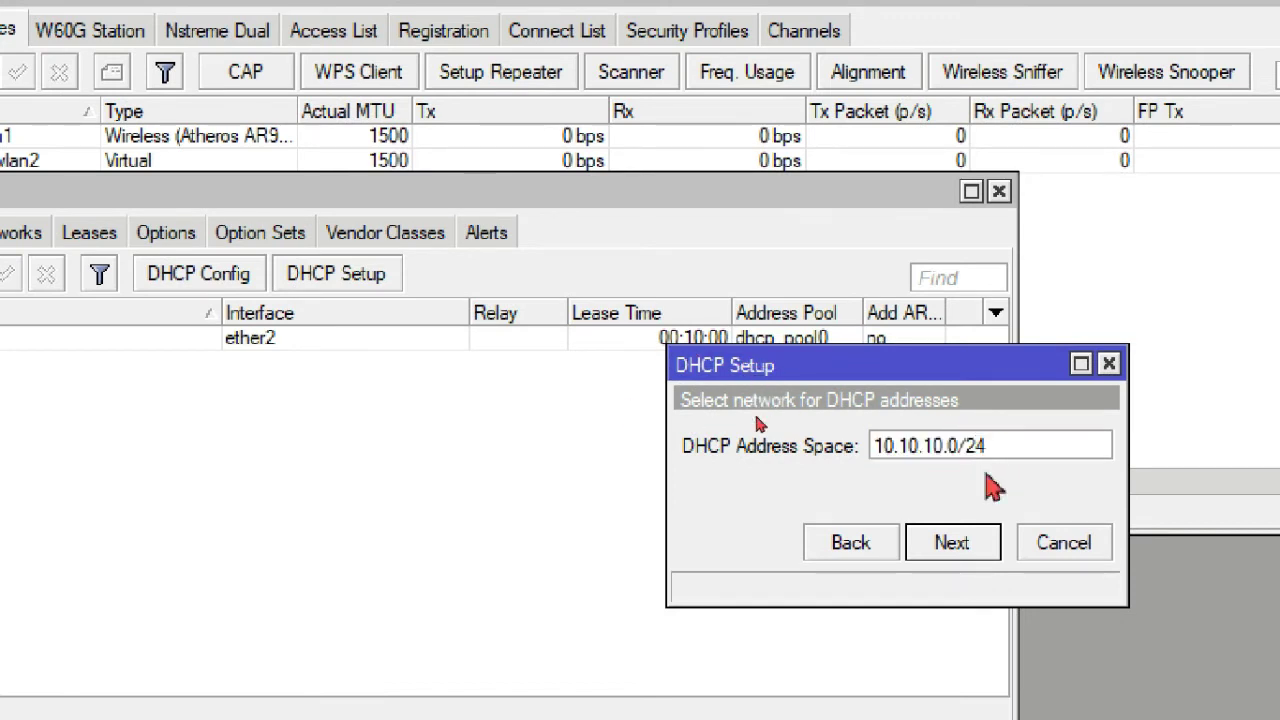
left_click(955, 543)
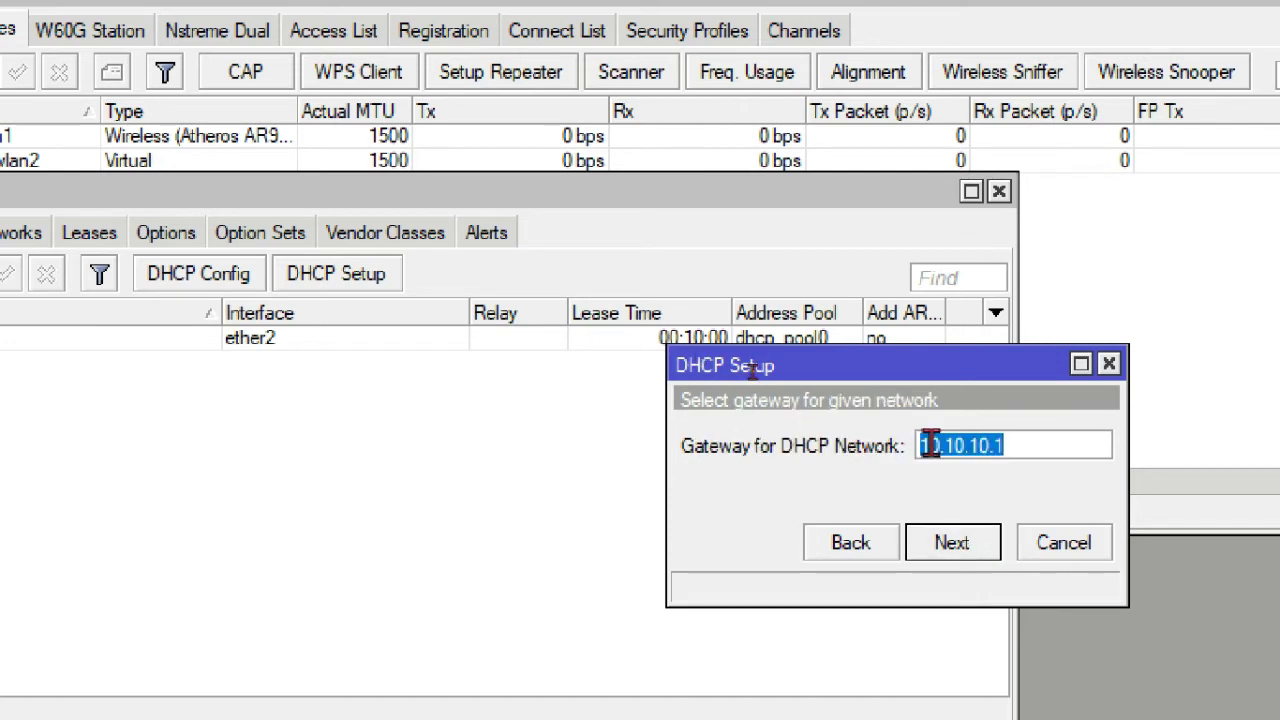
left_click(950, 541)
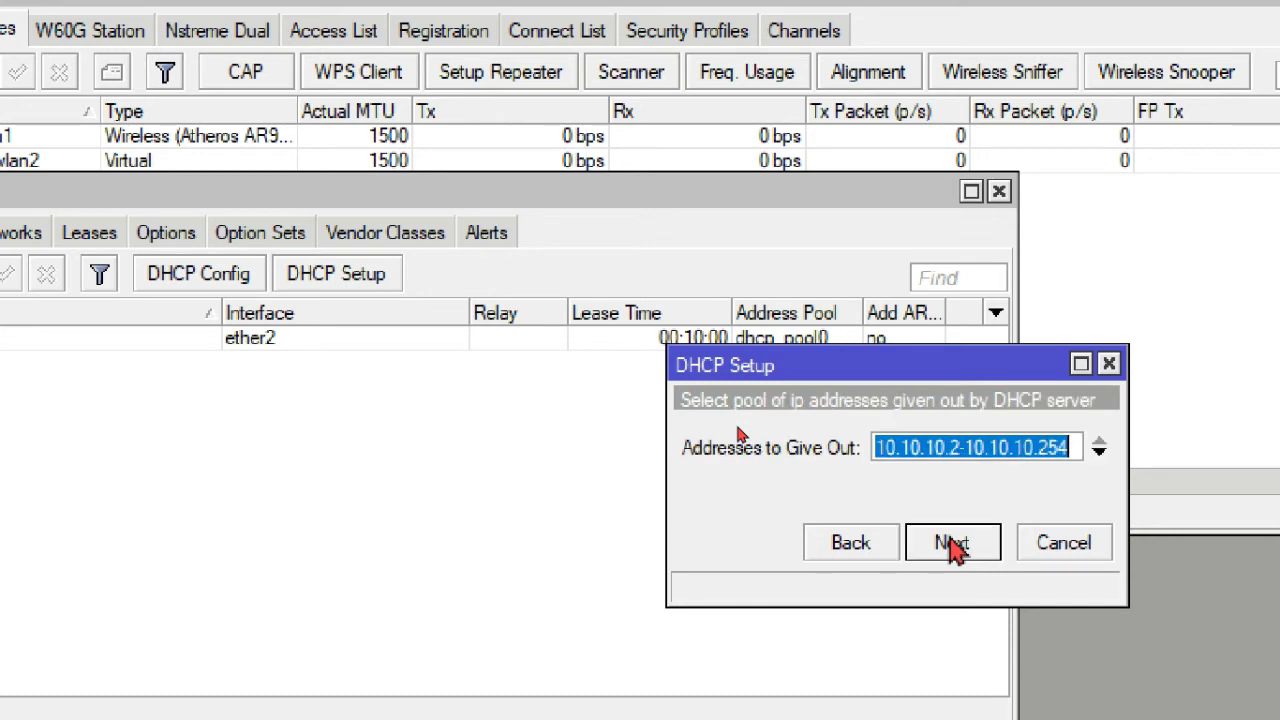
left_click(960, 447)
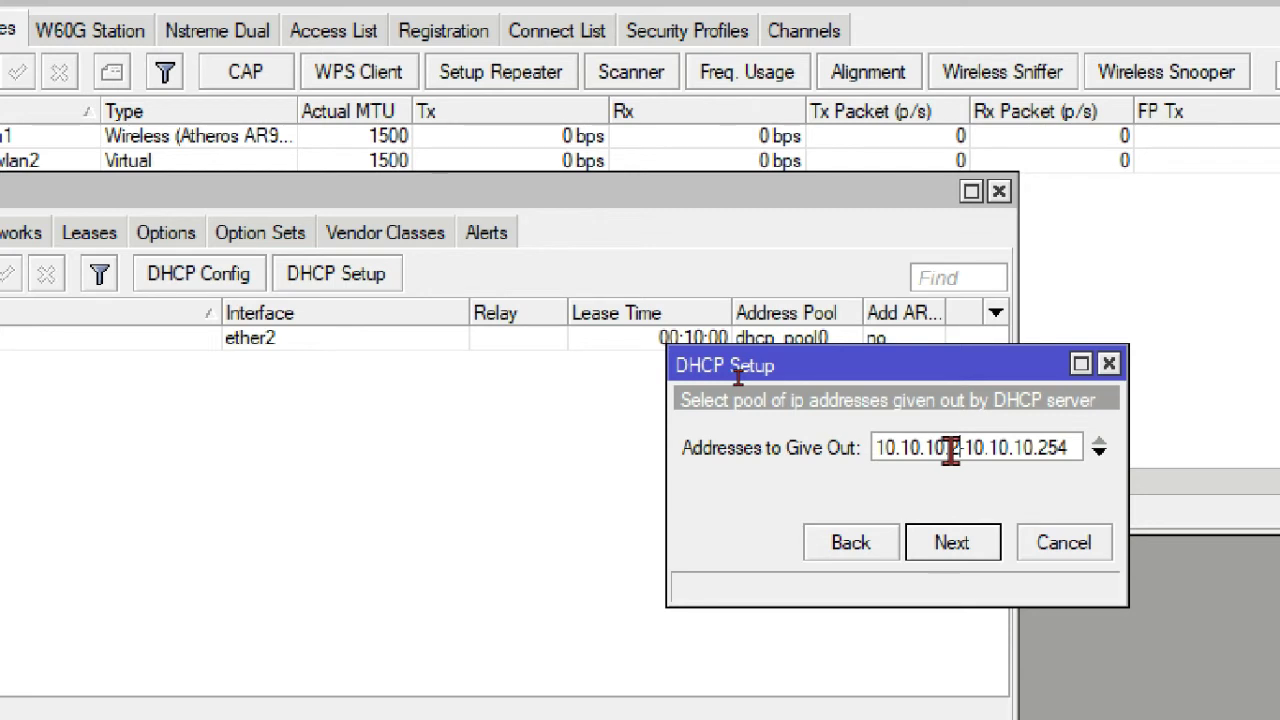
- Accept the 10.10.10.2-10.10.10.254 pool and the 8.8.8.8 and 192.168.43.1 DNS servers
left_click(991, 543)
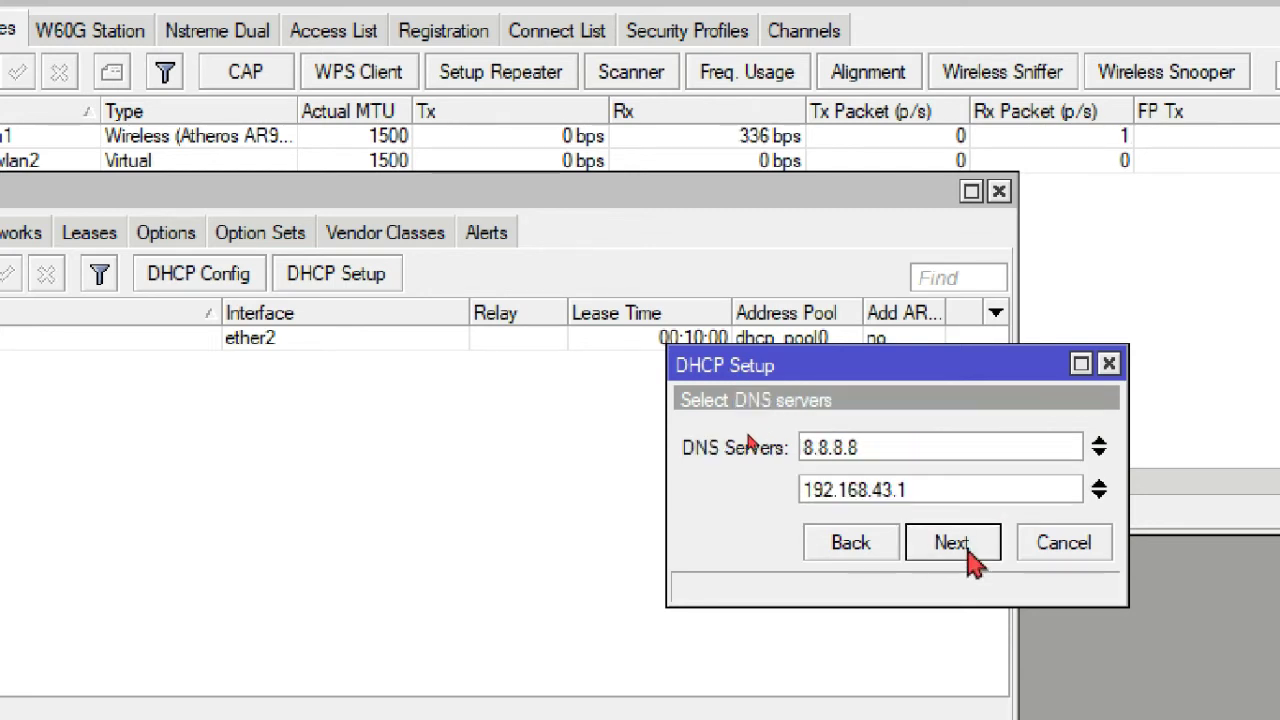
left_click(950, 445)
left_click_drag(879, 447, 640, 449)
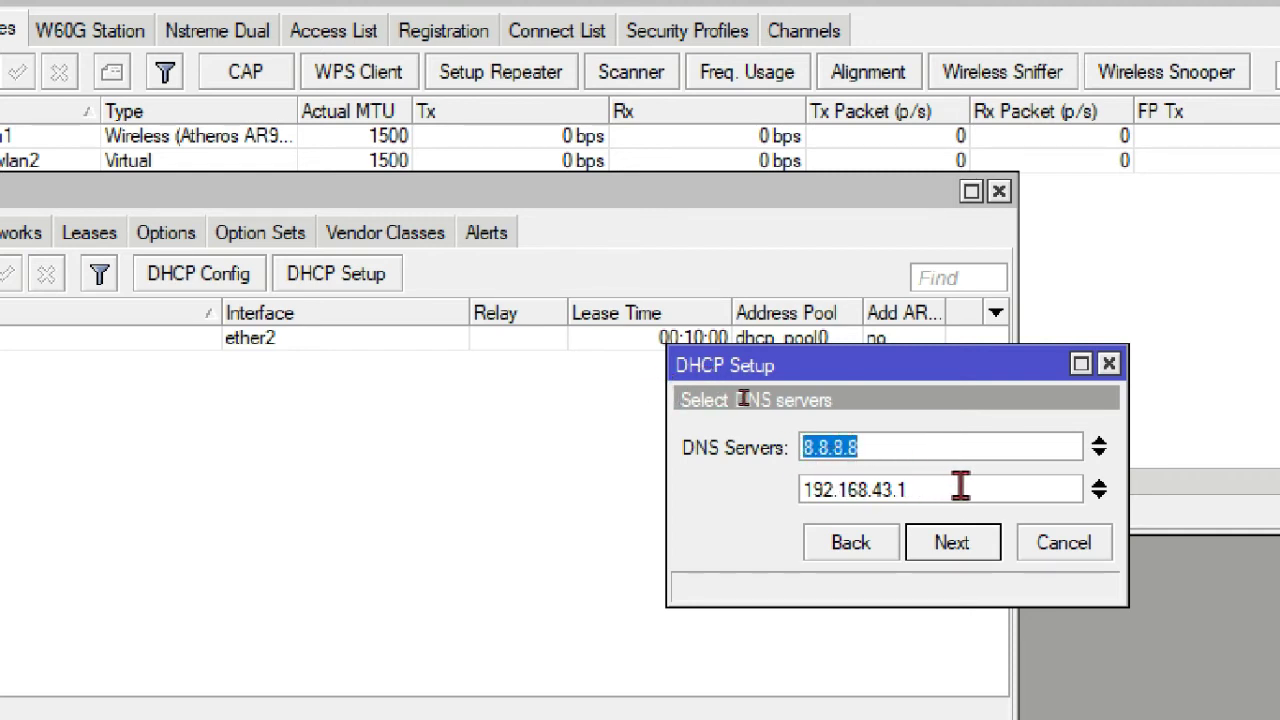
left_click_drag(915, 488, 806, 487)
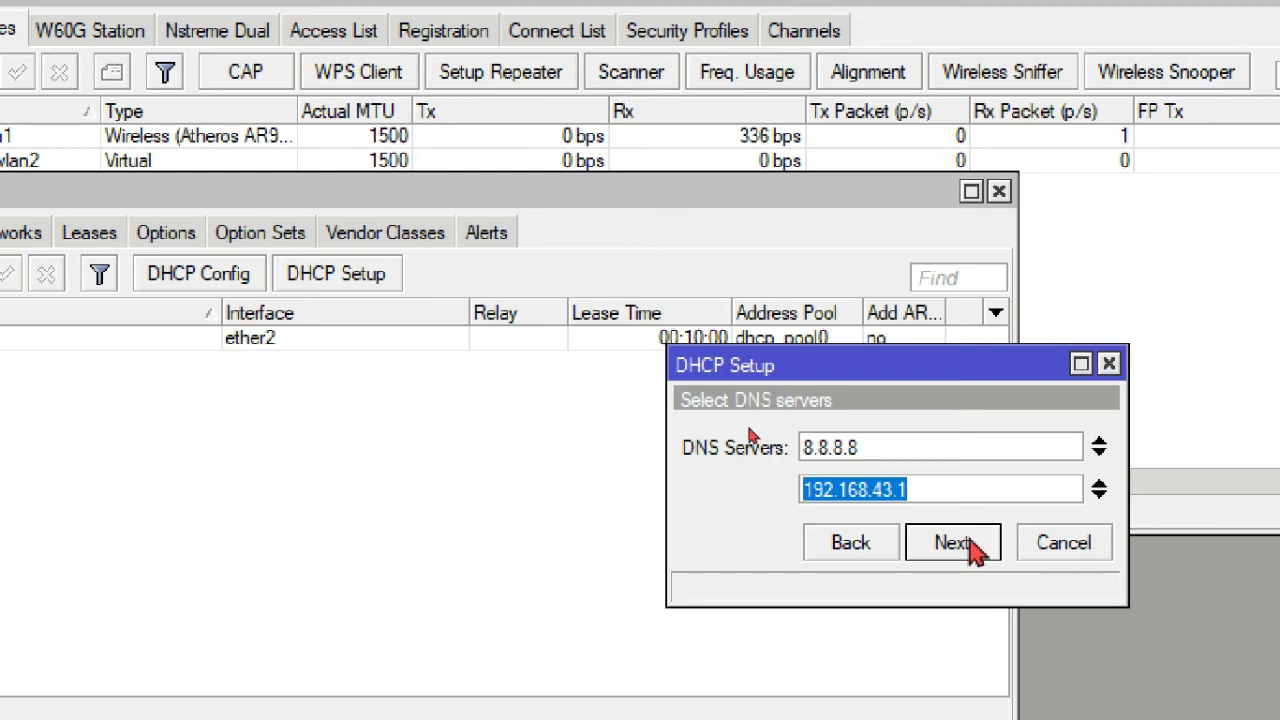
left_click(969, 541)
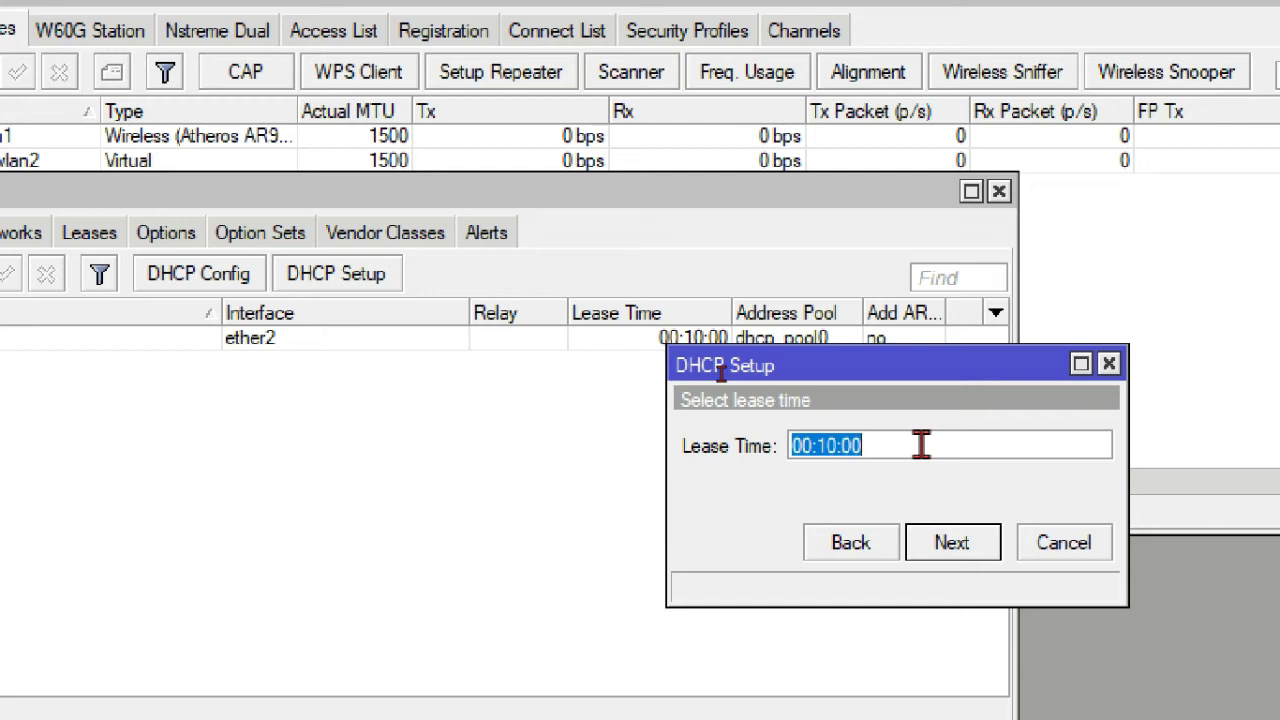
- Keep the 00:10:00 lease time, finish the DHCP setup and dismiss the completion message
left_click(921, 445)
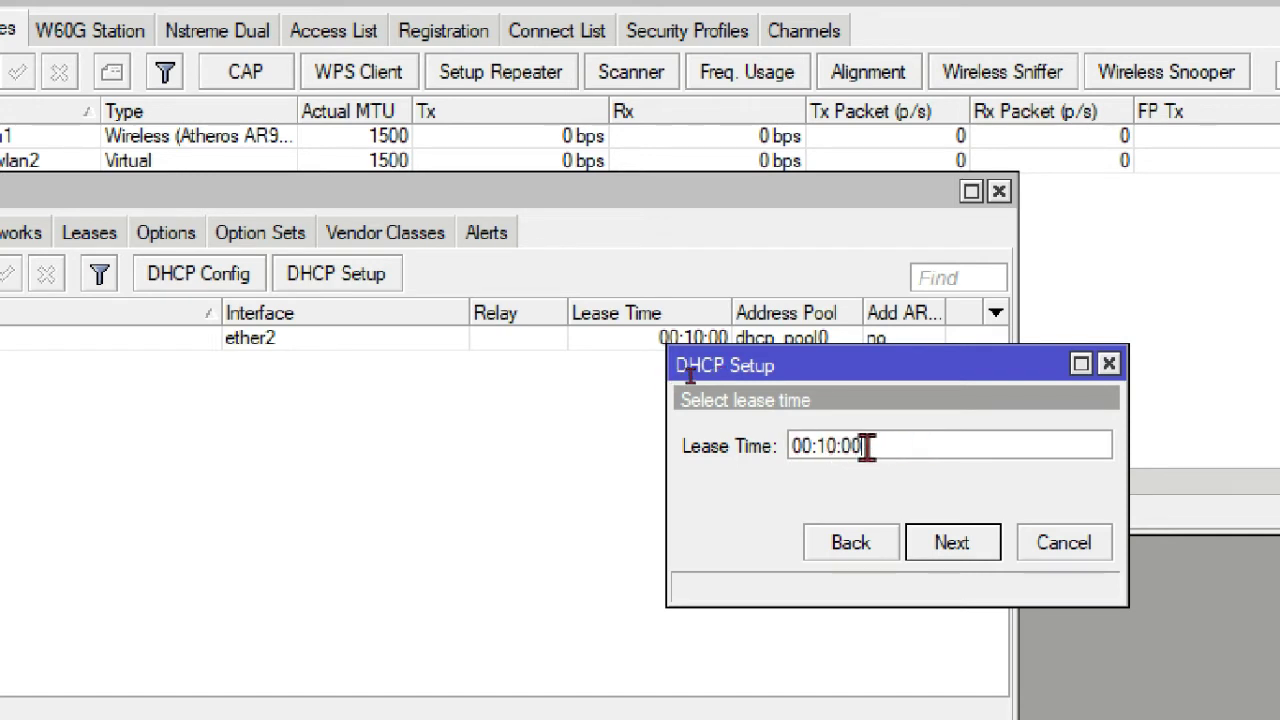
left_click_drag(864, 447, 817, 440)
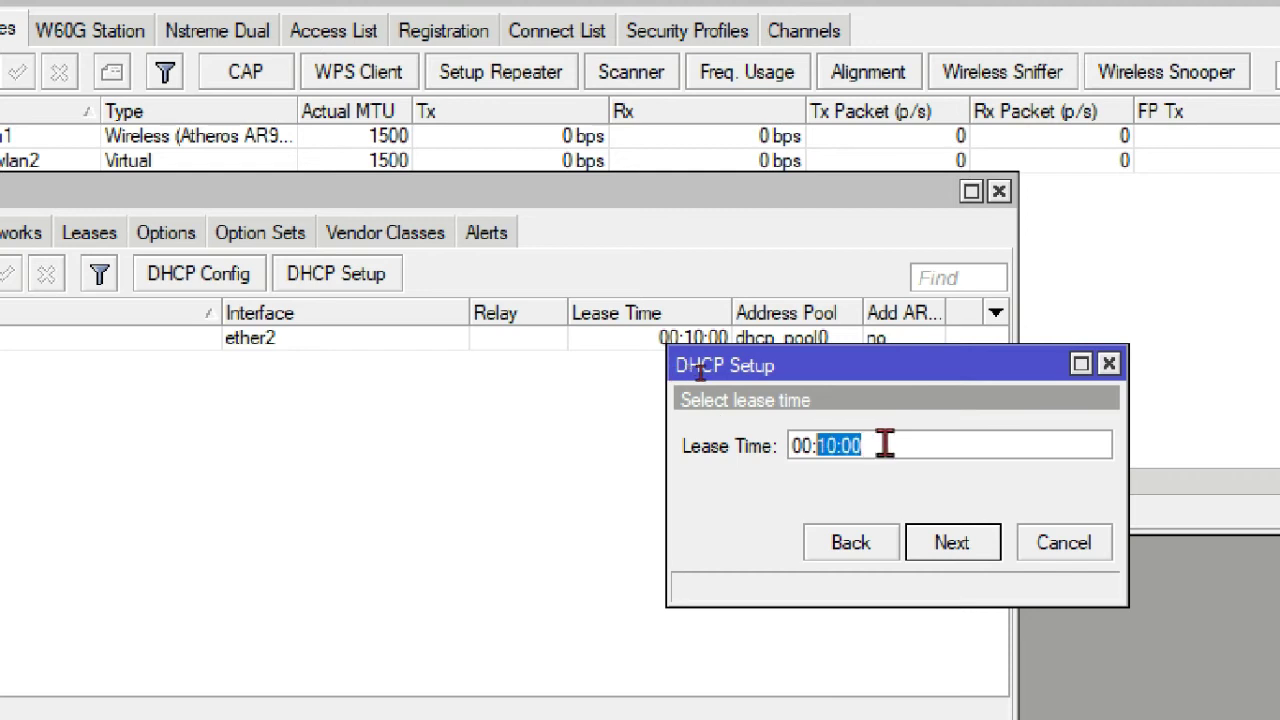
left_click(952, 543)
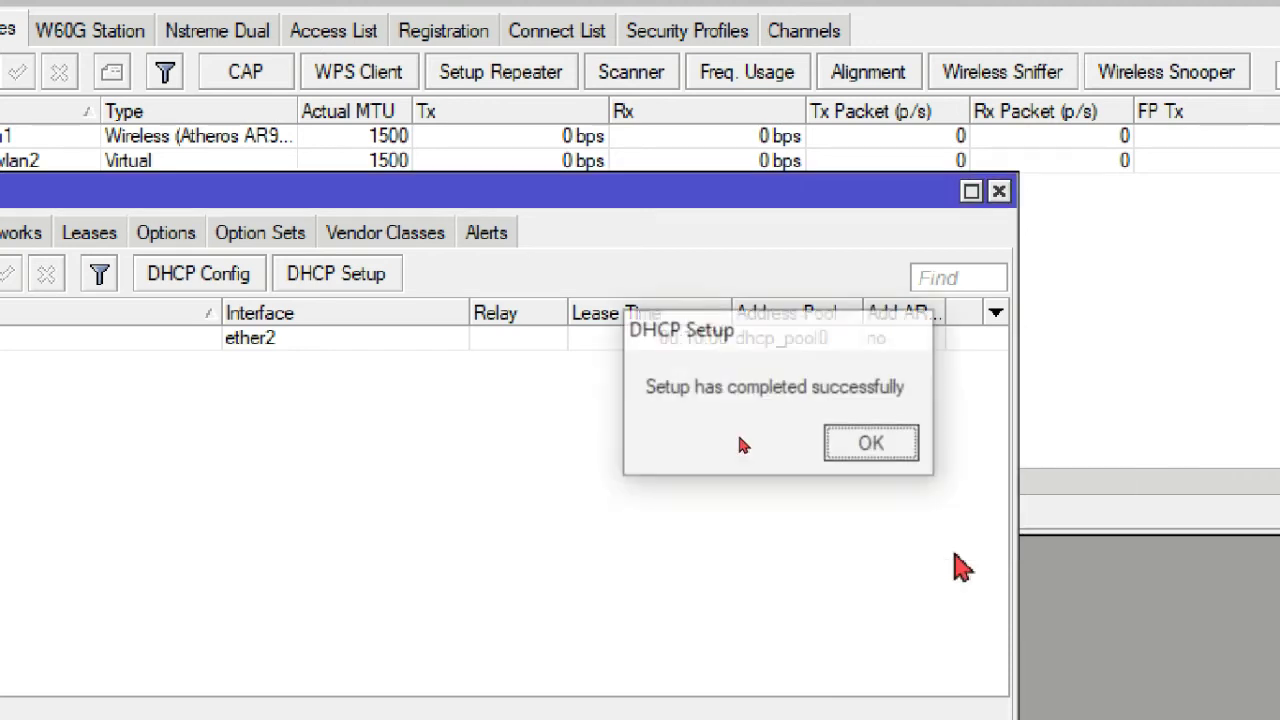
left_click(879, 456)
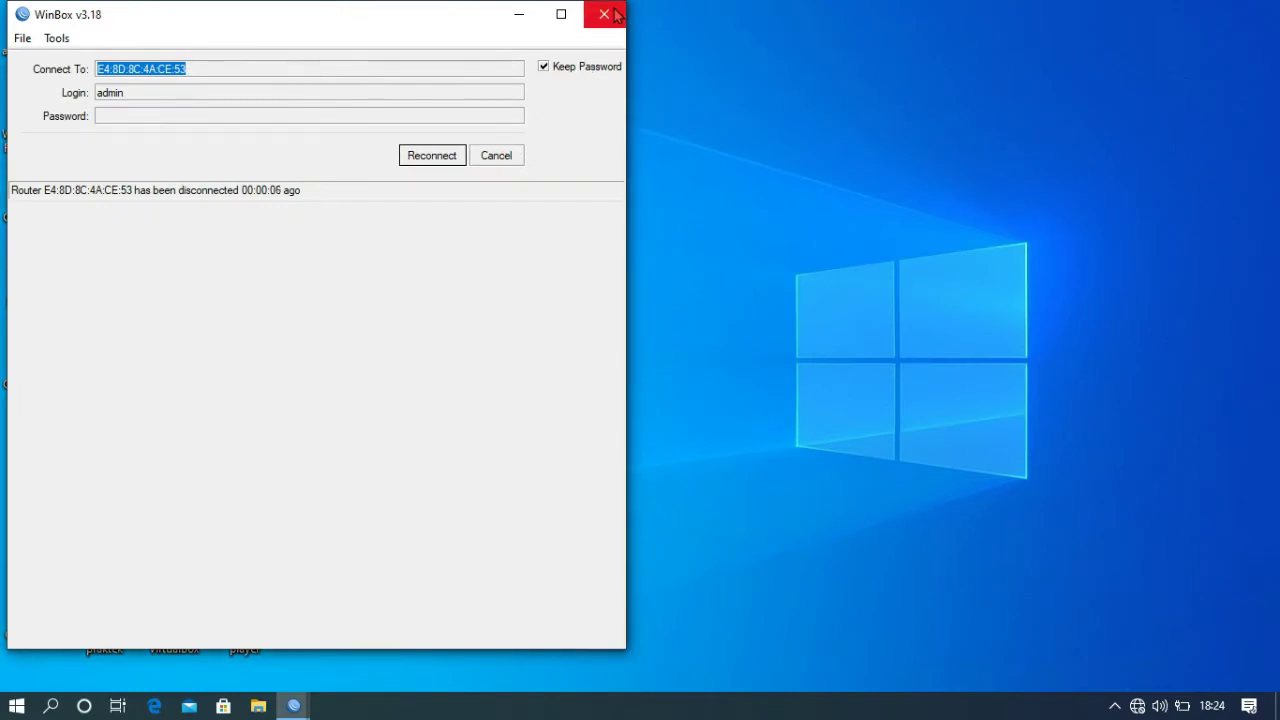
- Show the Windows Wi-Fi networks list from the taskbar tray
left_click(1138, 706)
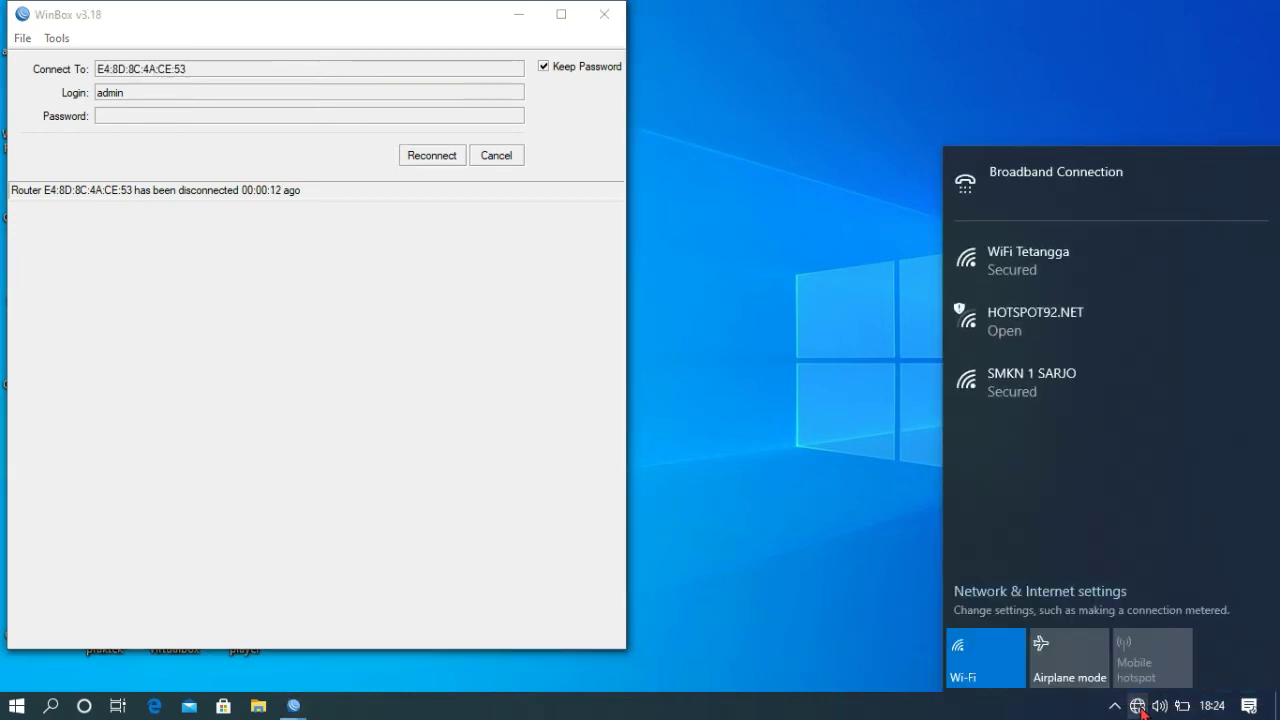
- Join SMKN 1 SARJO with its security key, Connect automatically unchecked, then close the list
left_click(1067, 383)
left_click(1028, 430)
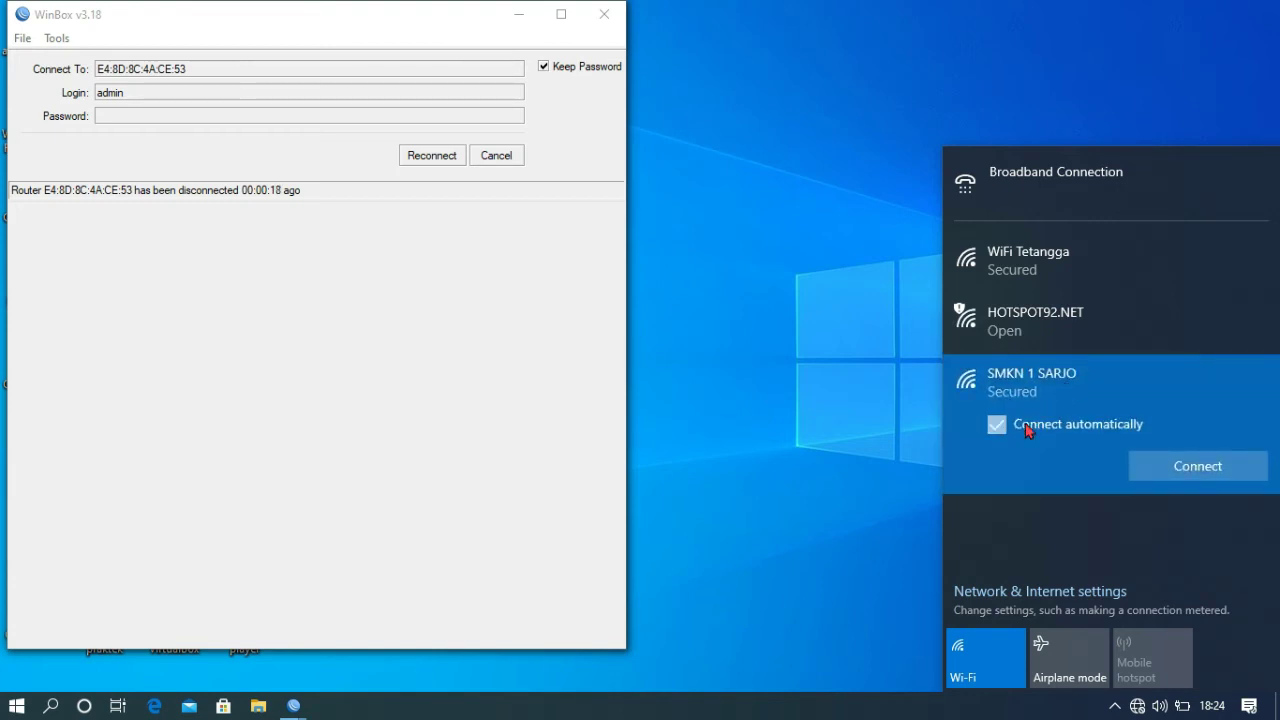
left_click(1188, 472)
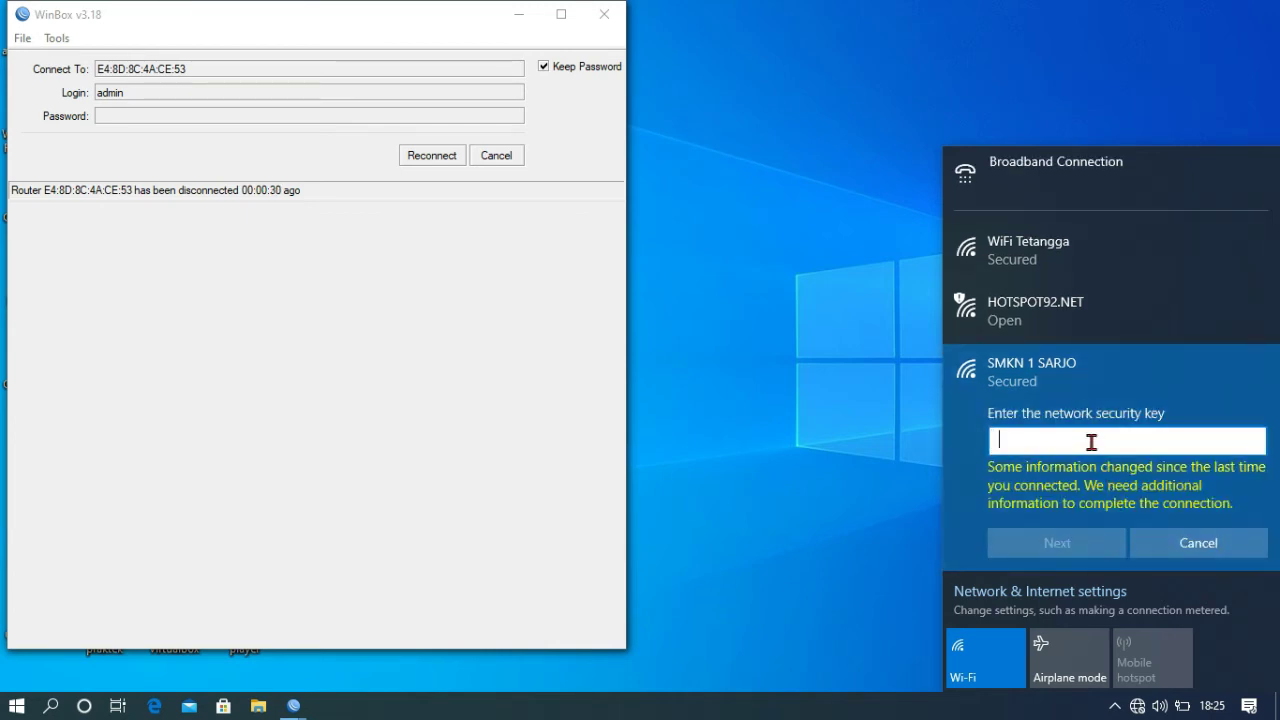
type("•••••••")
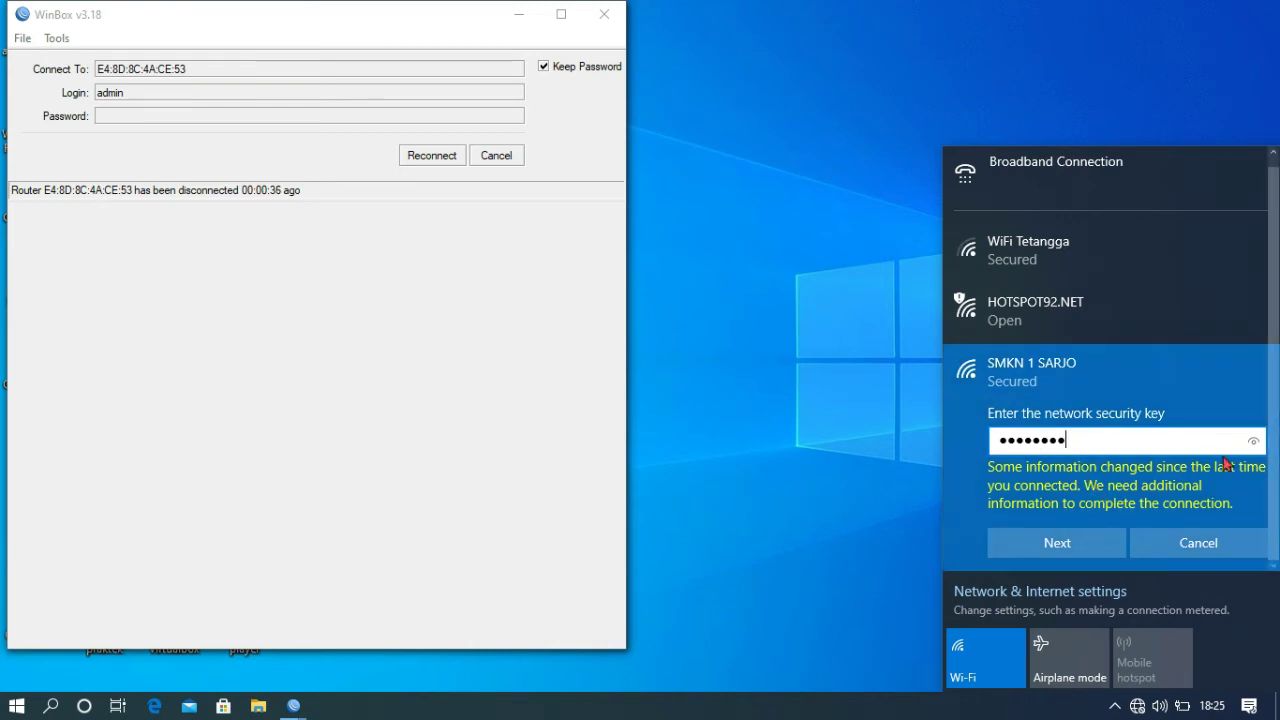
left_click(1253, 445)
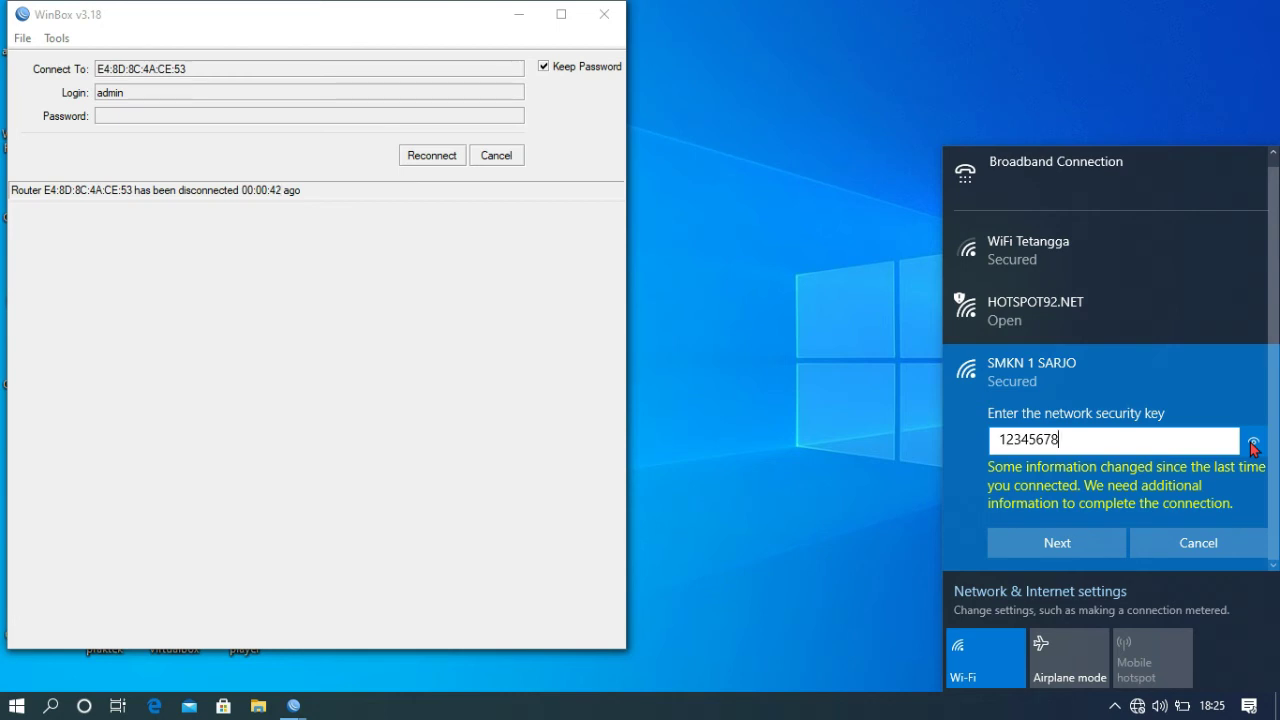
left_click(1089, 545)
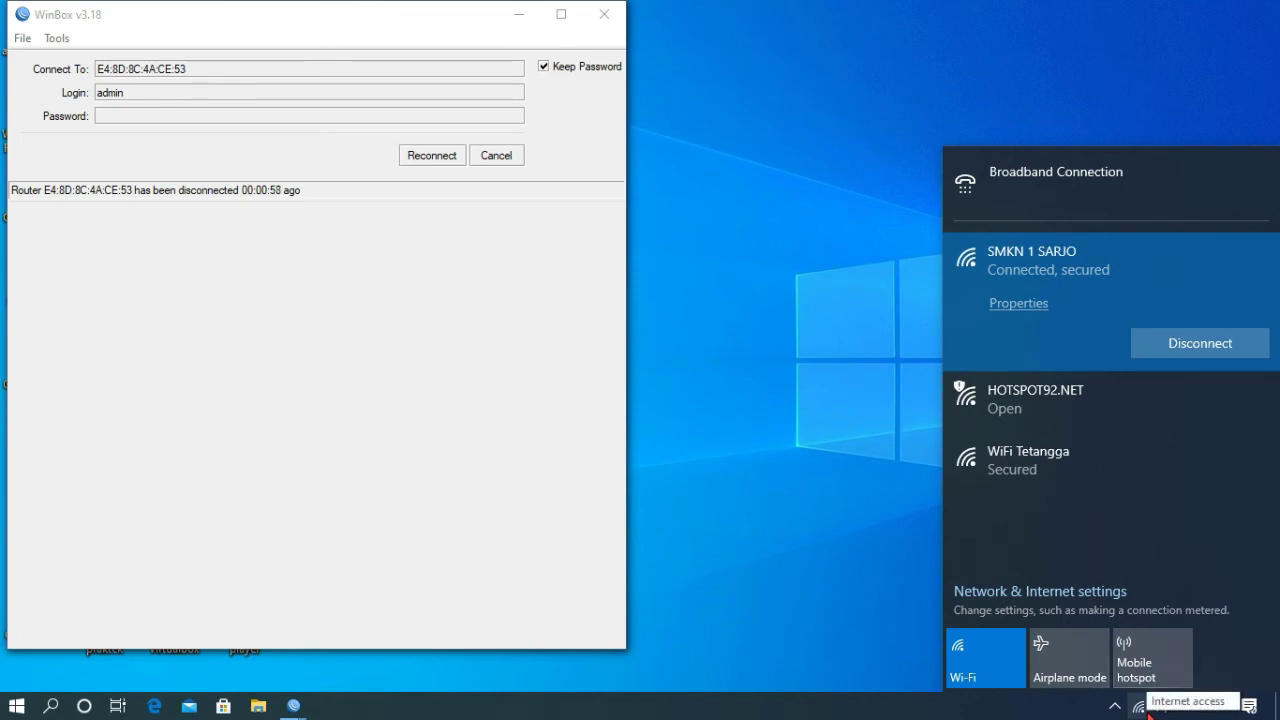
left_click(906, 149)
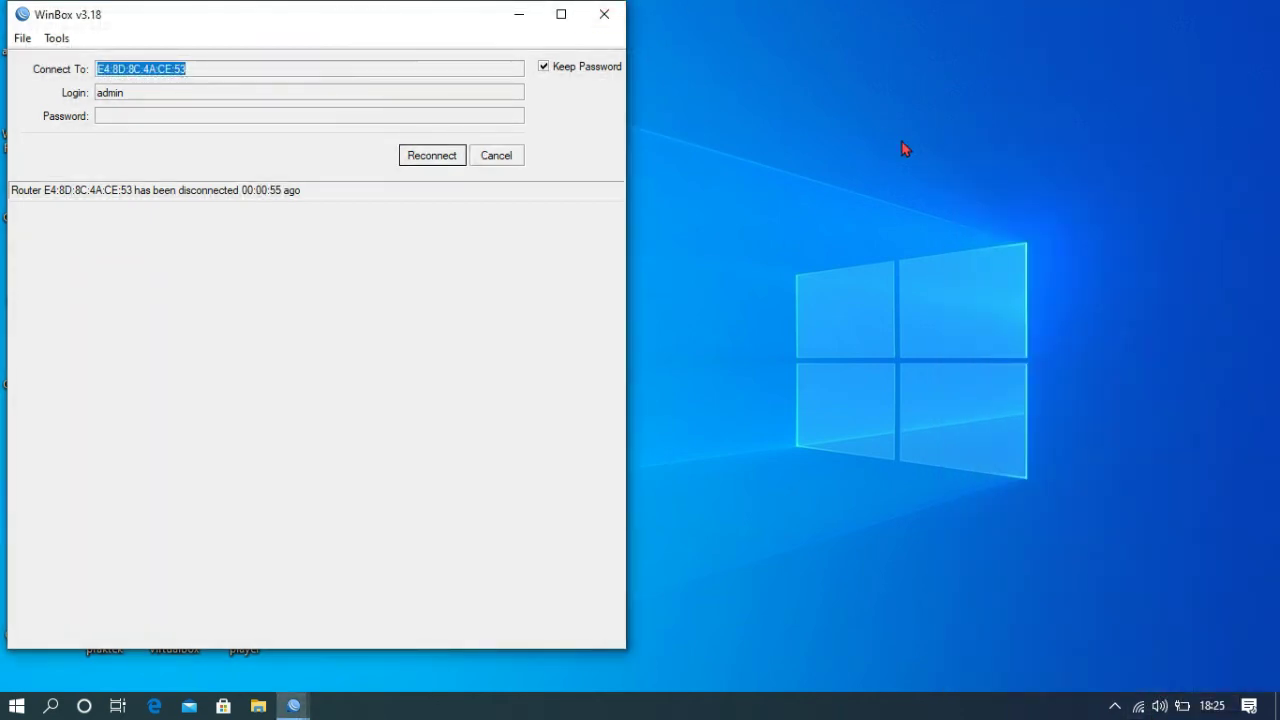
- Close WinBox and launch Command Prompt via Win+R with cmd
left_click(605, 14)
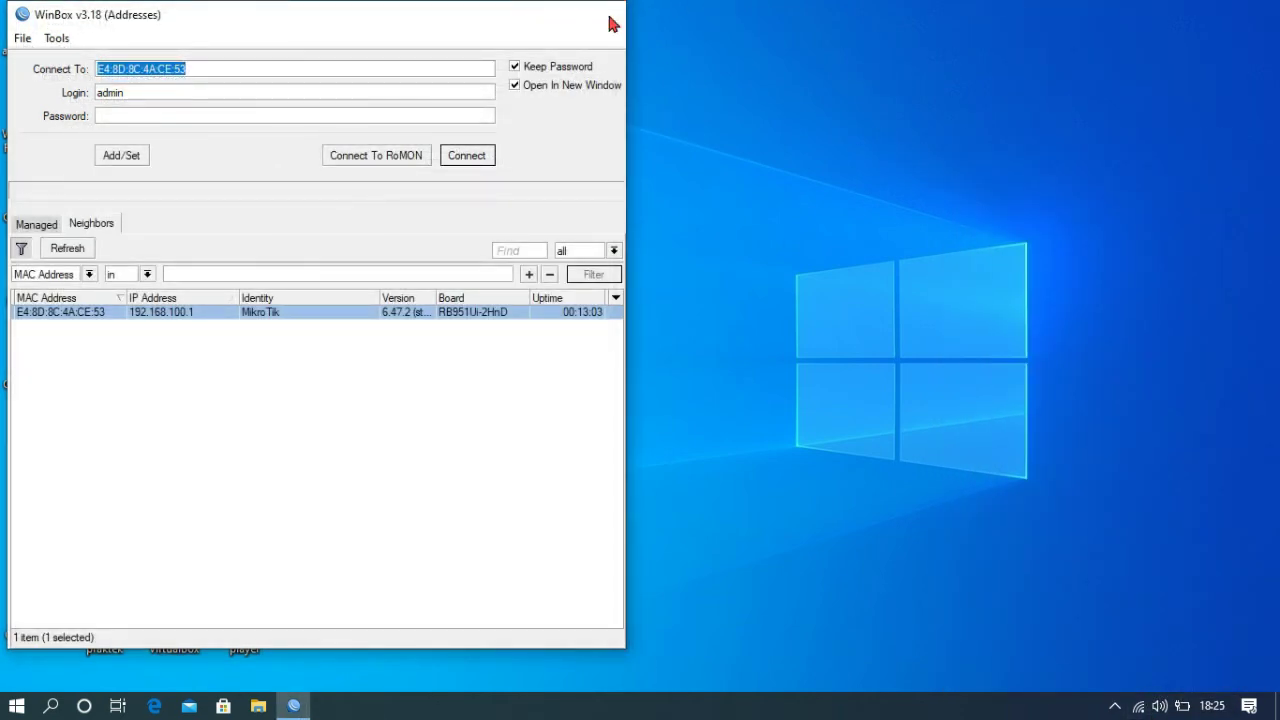
left_click(614, 20)
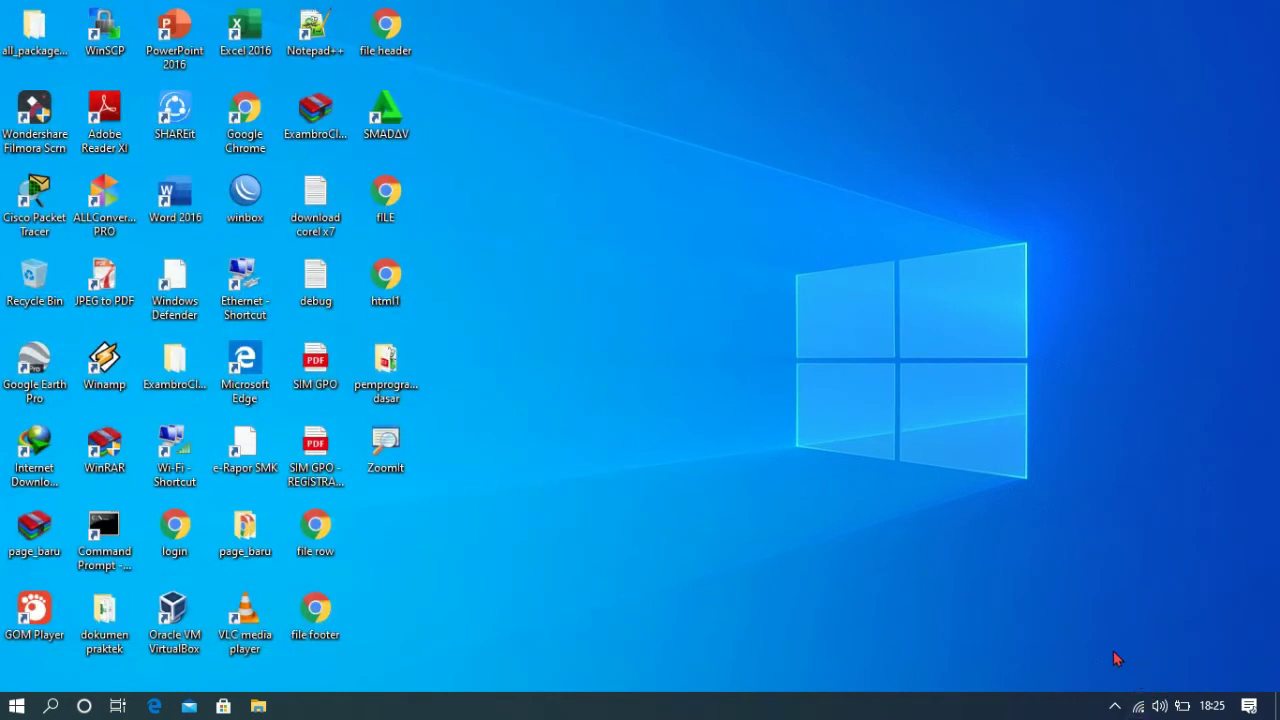
key("super+r")
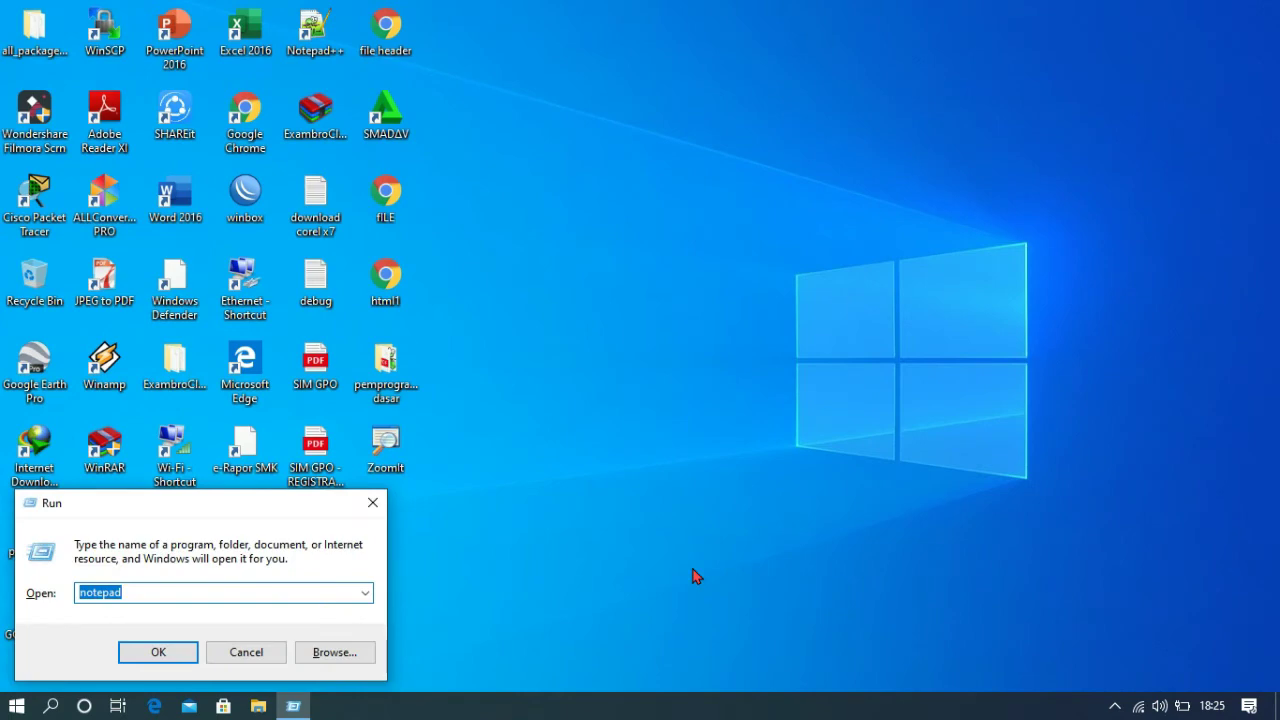
type("cmd")
key("Return")
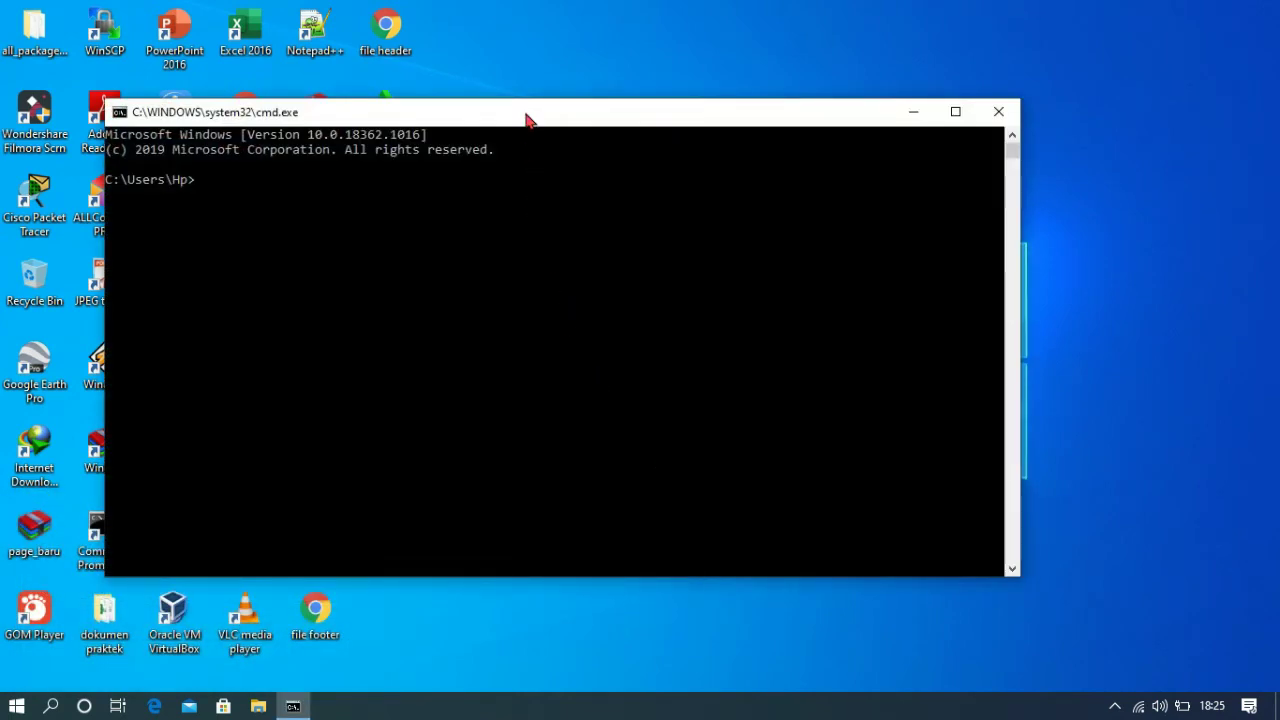
left_click_drag(528, 120, 707, 120)
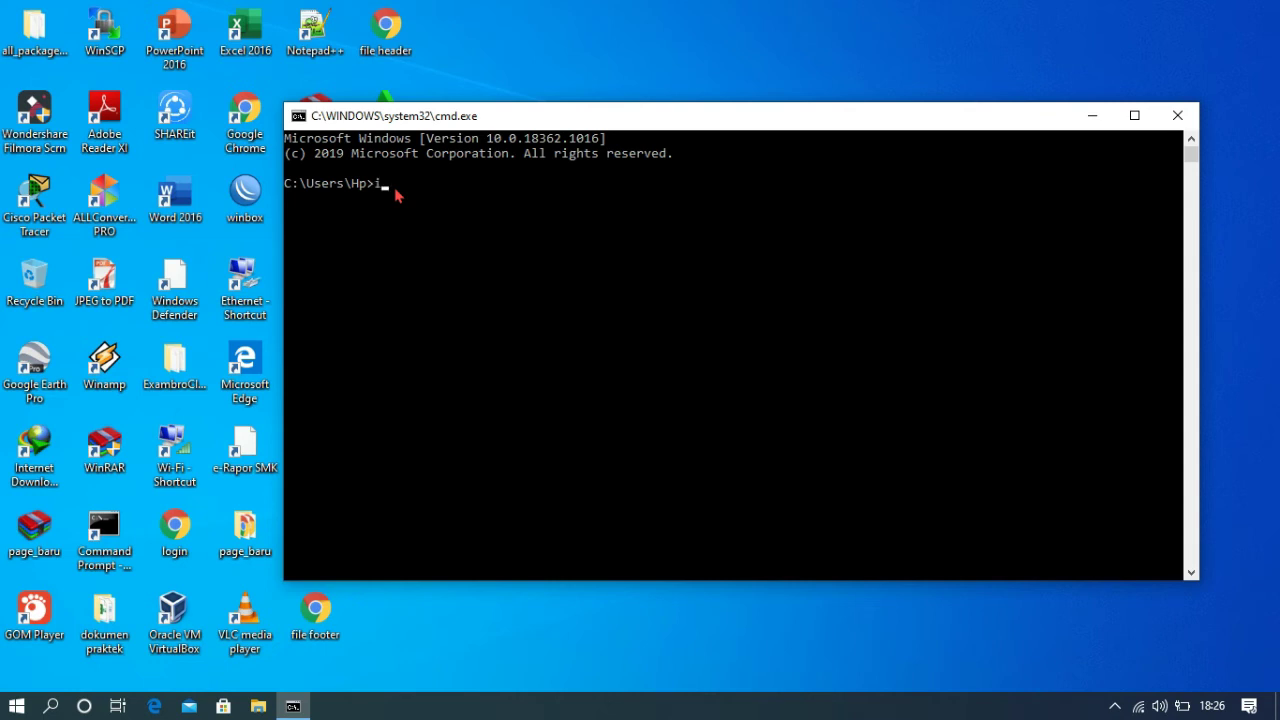
- Run ipconfig showing 10.10.10.254 with gateway 10.10.10.1, then ping 8.8.8.8 with 0% loss
type("pfo")
key("BackSpace")
key("BackSpace")
type("confi")
key("Return")
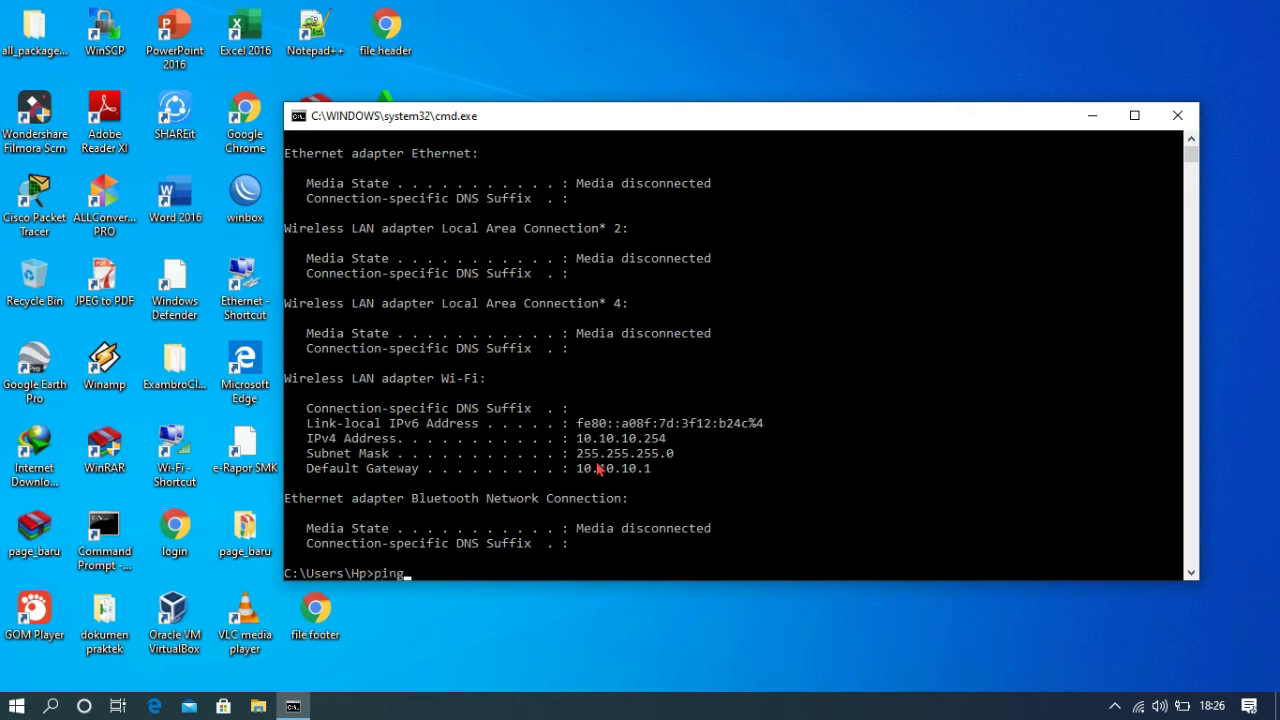
type("8.8.8.8")
key("Return")
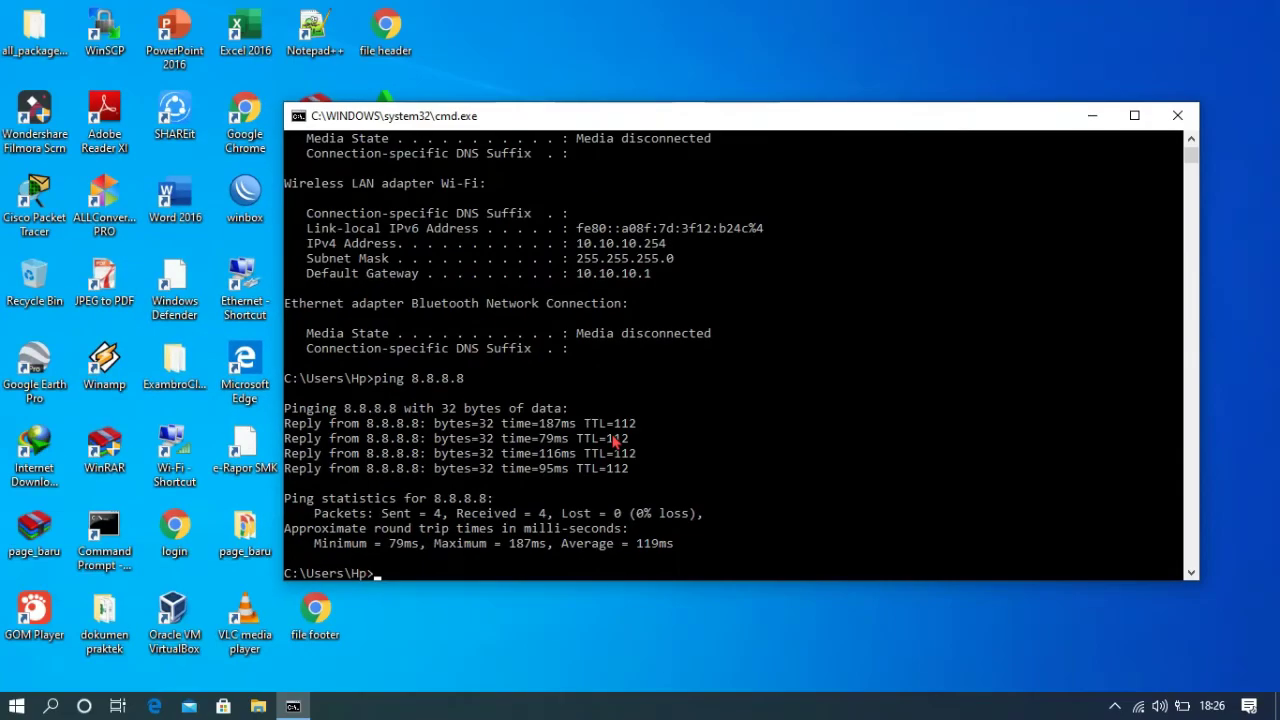
- Load youtube.com in Google Chrome, then bring up the screen recorder's controls from the tray
double_click(251, 141)
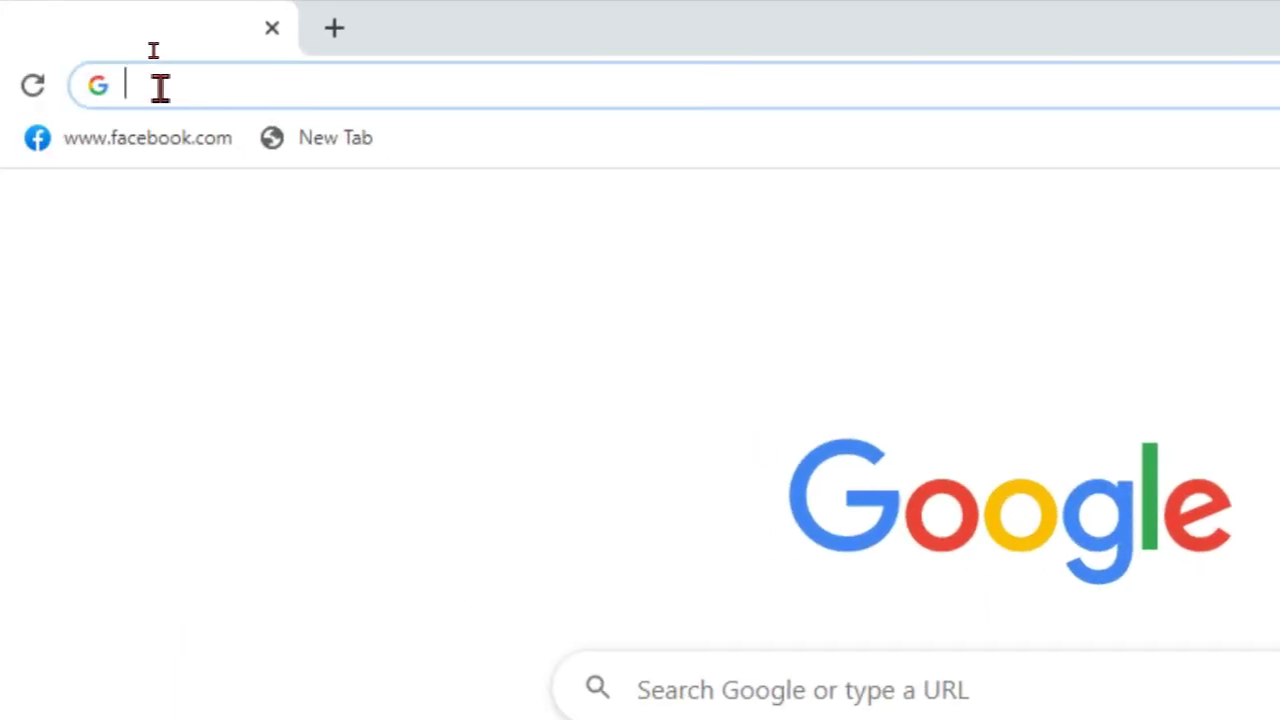
type("youtube.com")
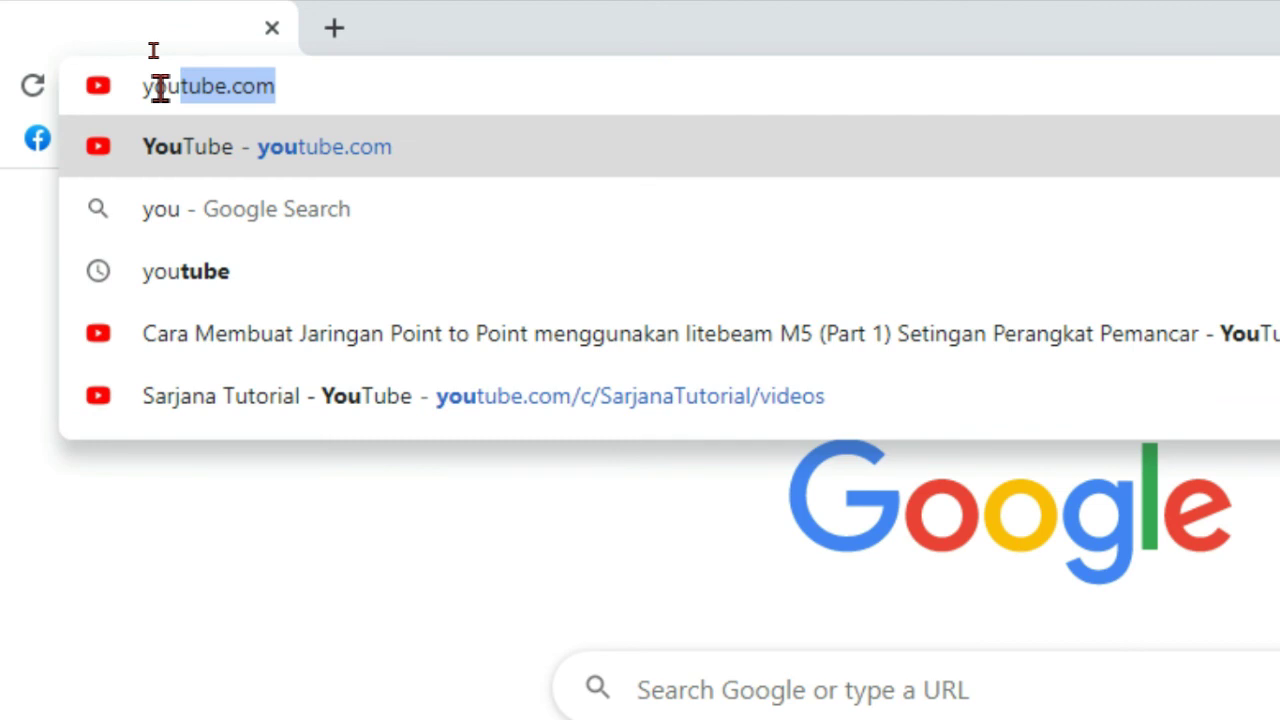
key("Return")
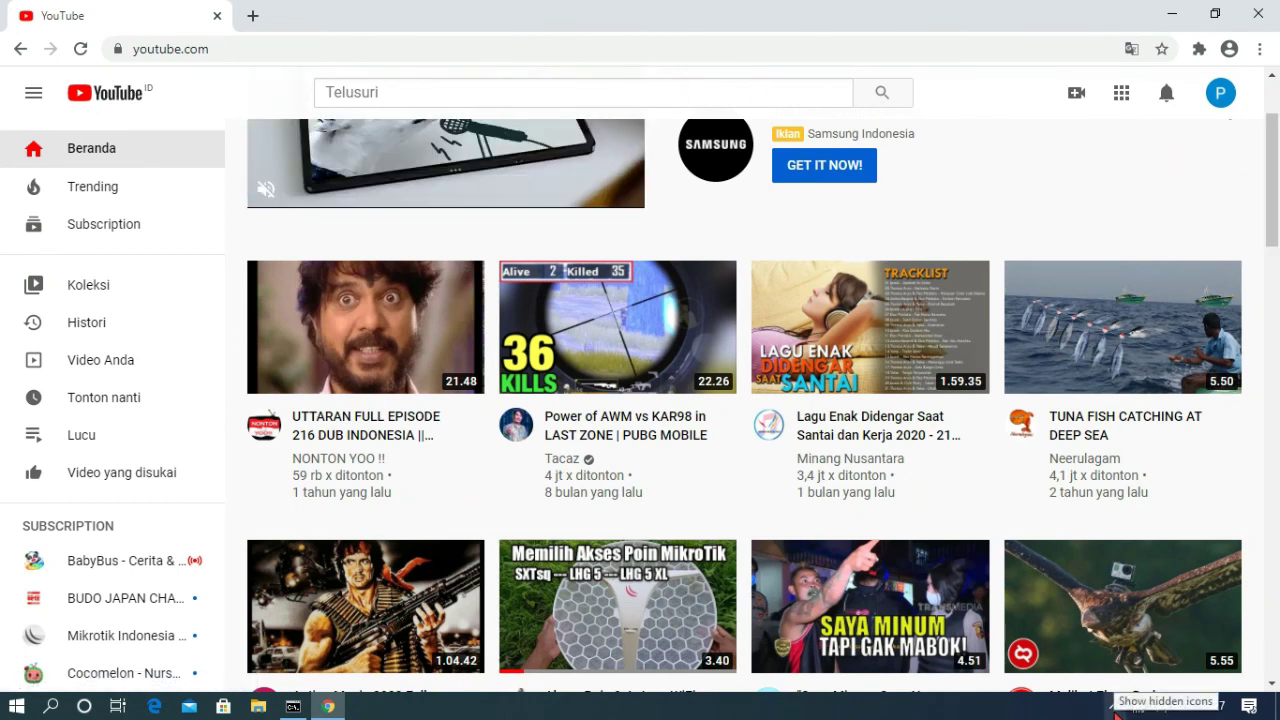
left_click(1115, 705)
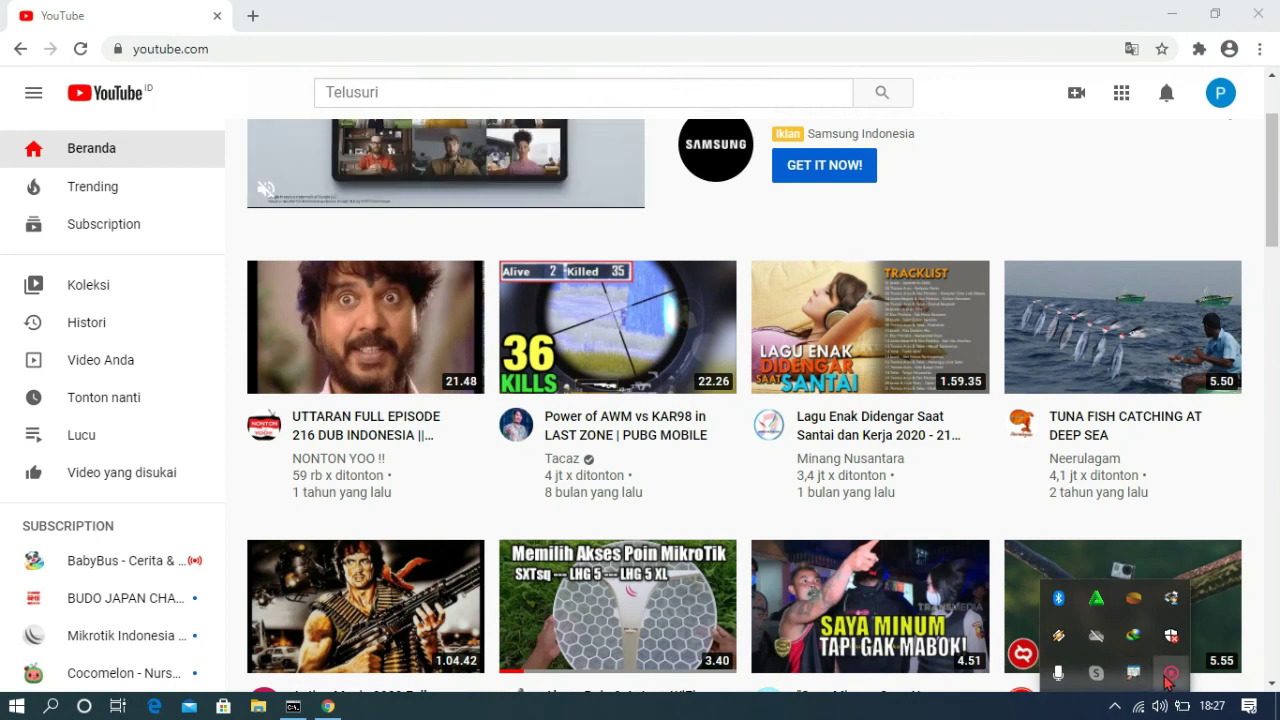
left_click(1169, 676)
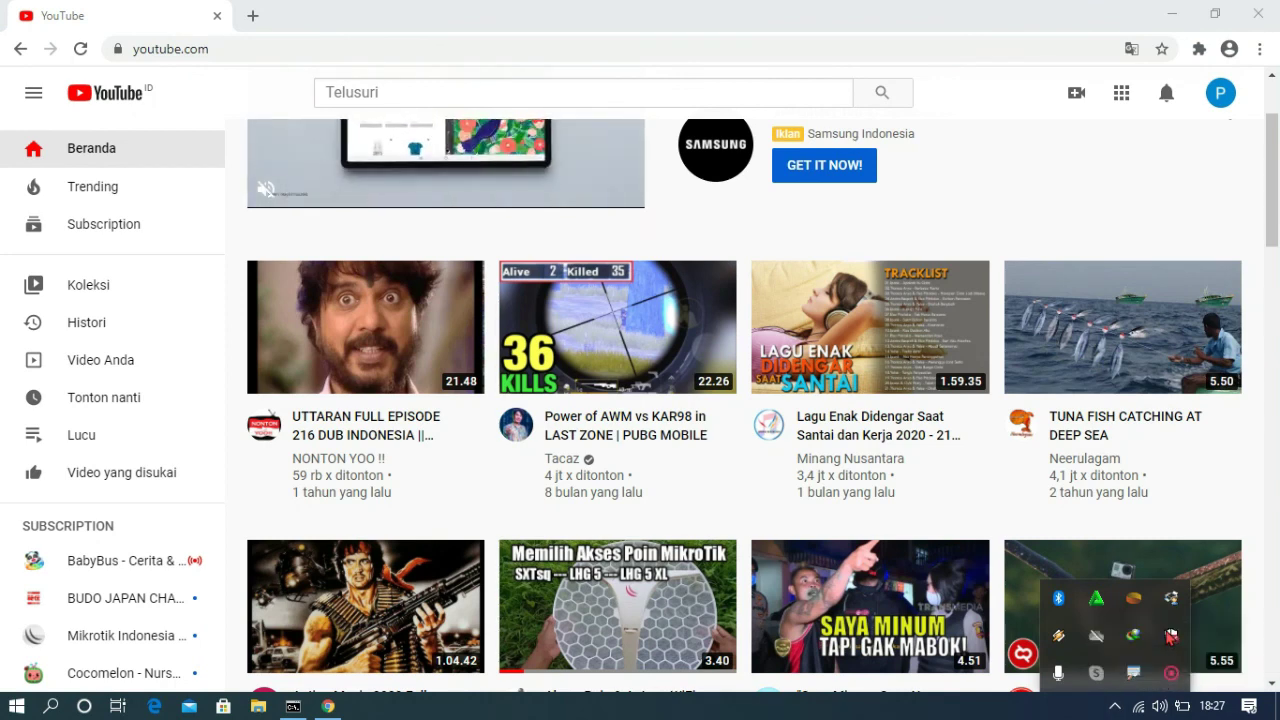